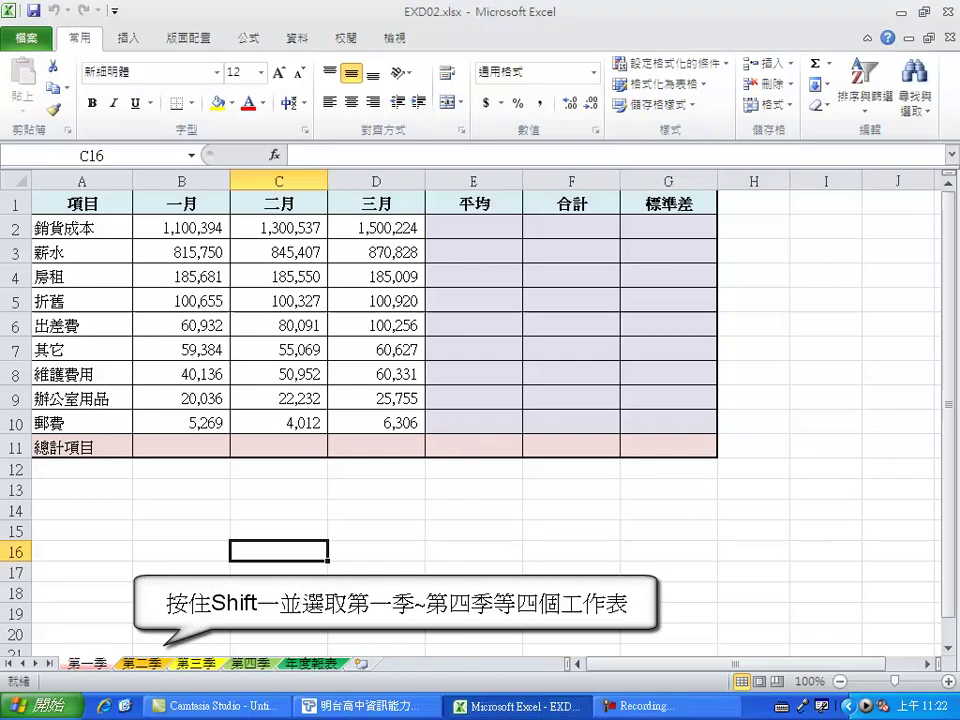
Step: Group the 第一季 through 第四季 sheets and select cell H2
shift+click(258, 665)
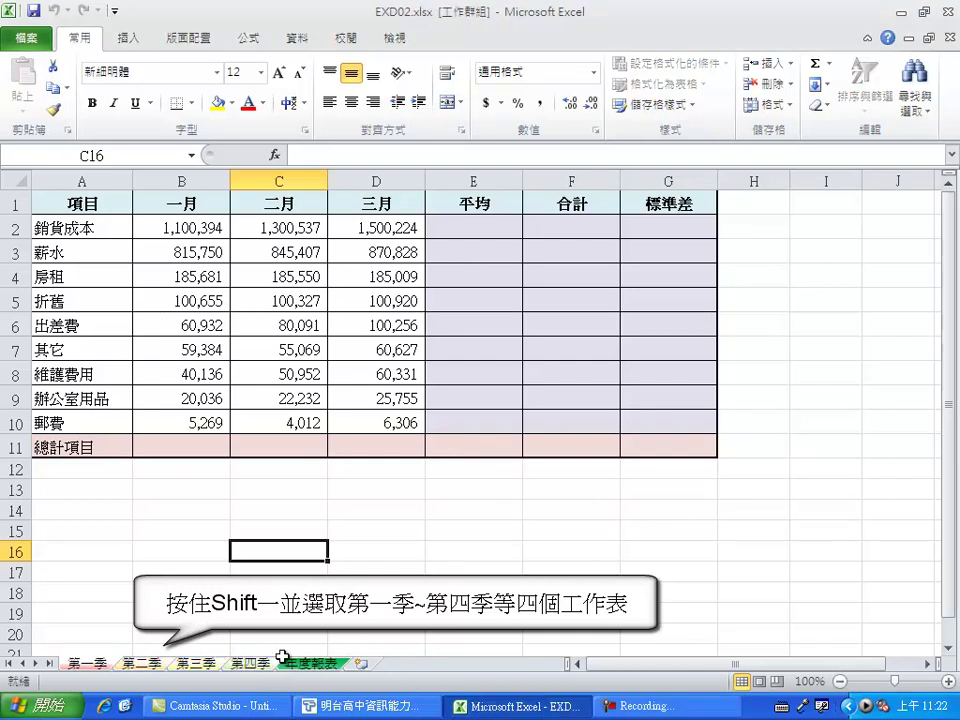
click(765, 230)
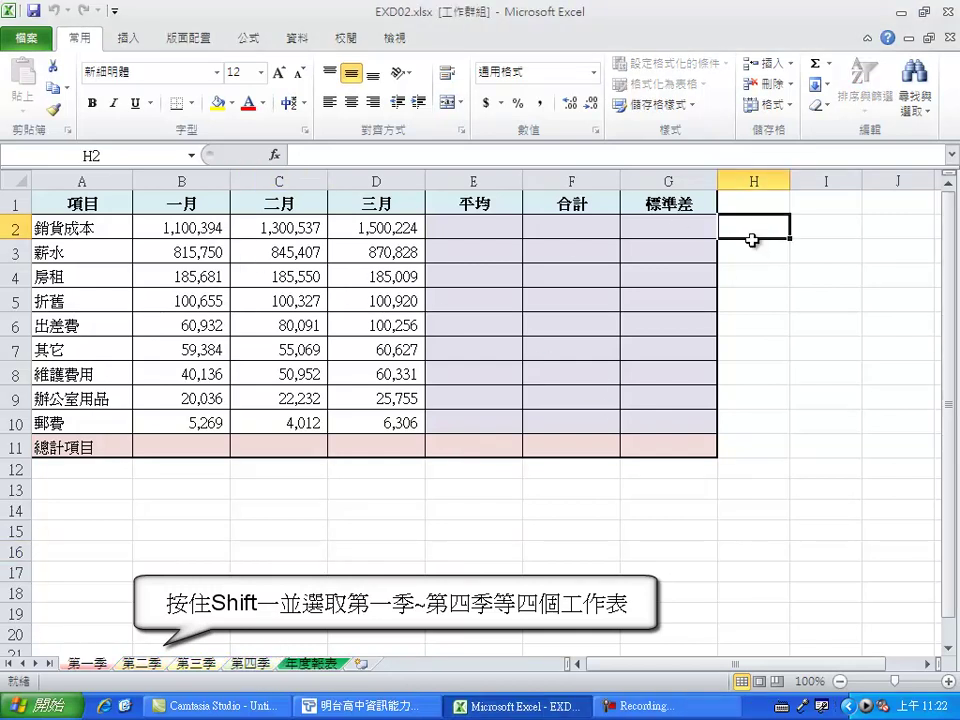
Step: Choose ROUNDDOWN from the full function list for cell H2
click(274, 155)
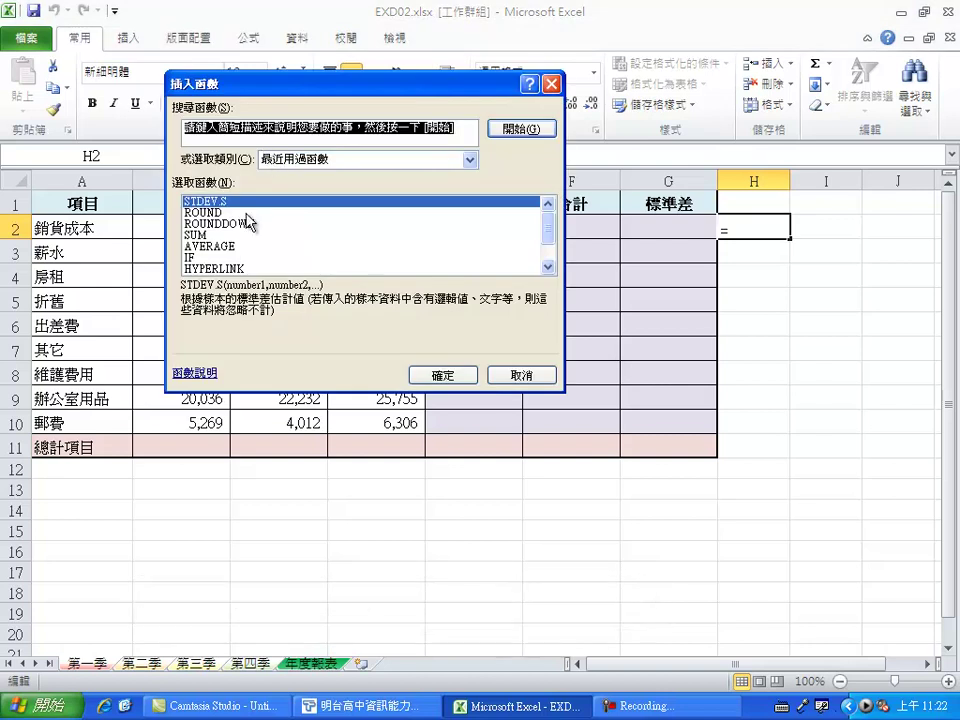
click(310, 163)
click(300, 190)
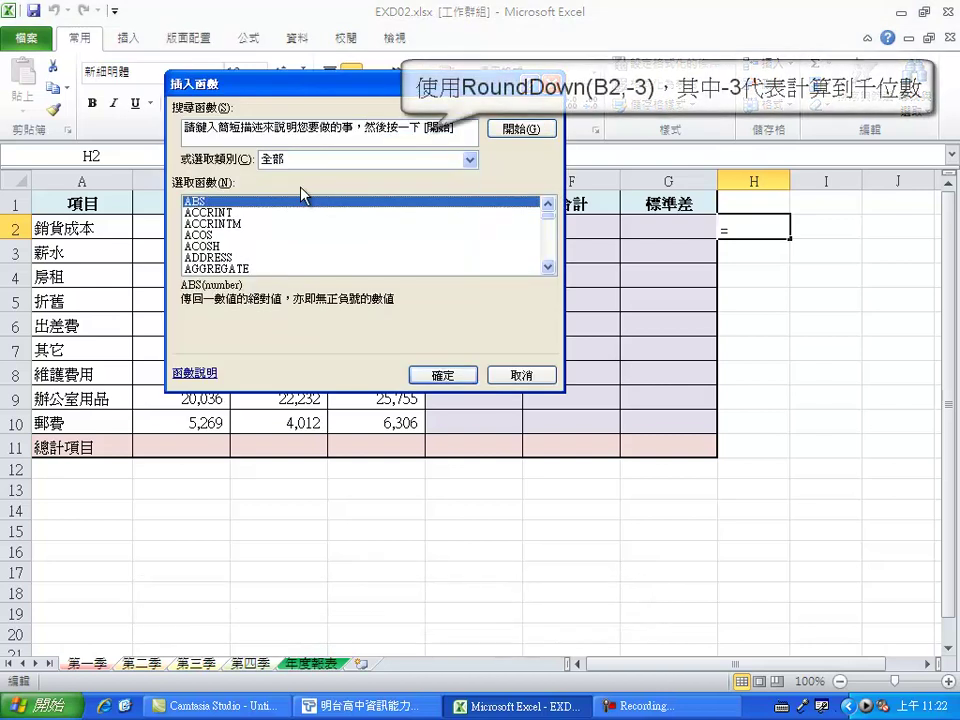
click(230, 235)
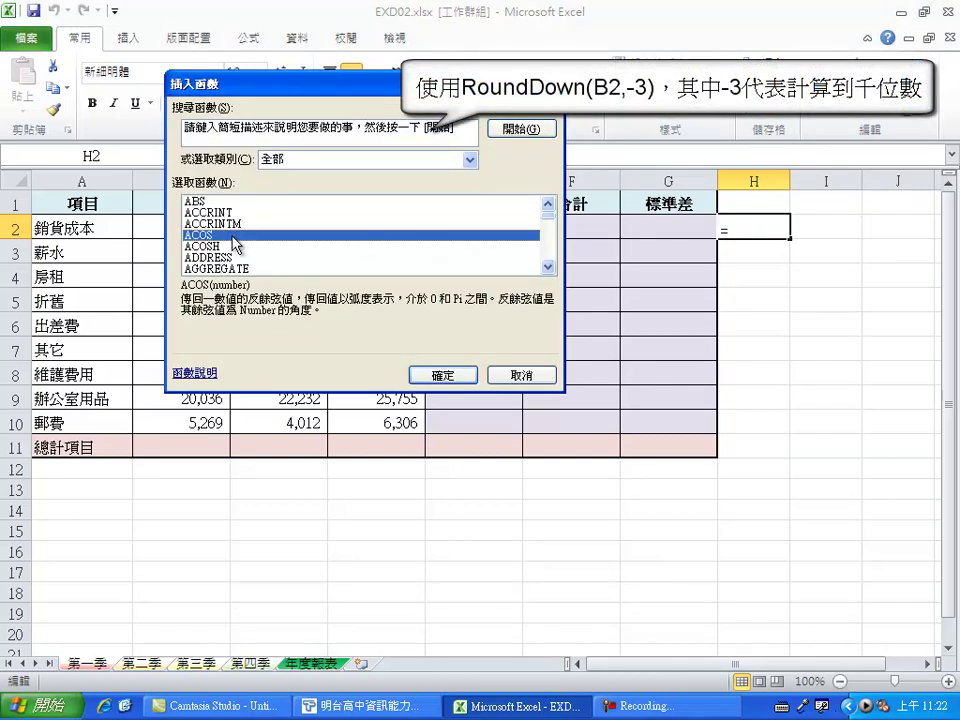
text(round)
scroll(237, 247, down, 1)
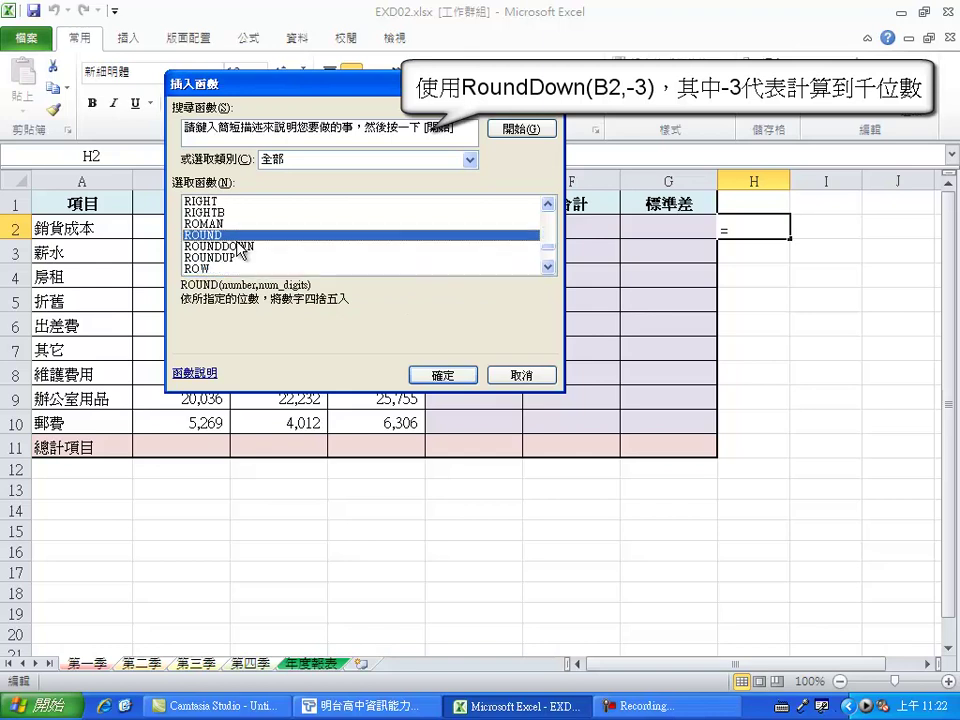
click(247, 247)
click(440, 372)
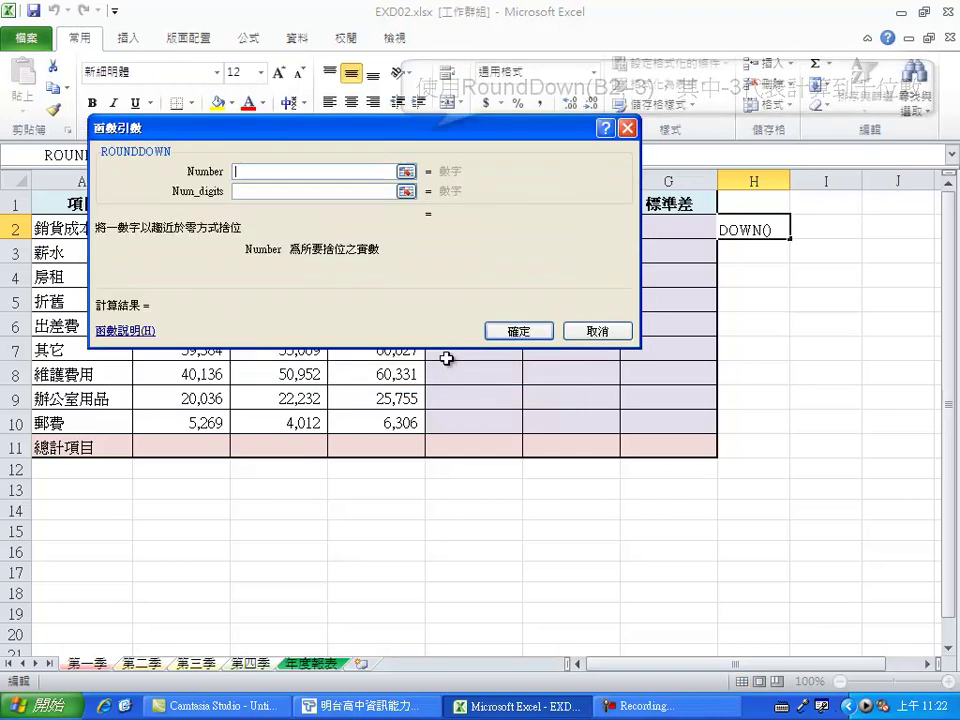
Step: Set ROUNDDOWN's arguments to B2 and -3, giving =ROUNDDOWN(B2,-3) in H2
drag(362, 145, 357, 304)
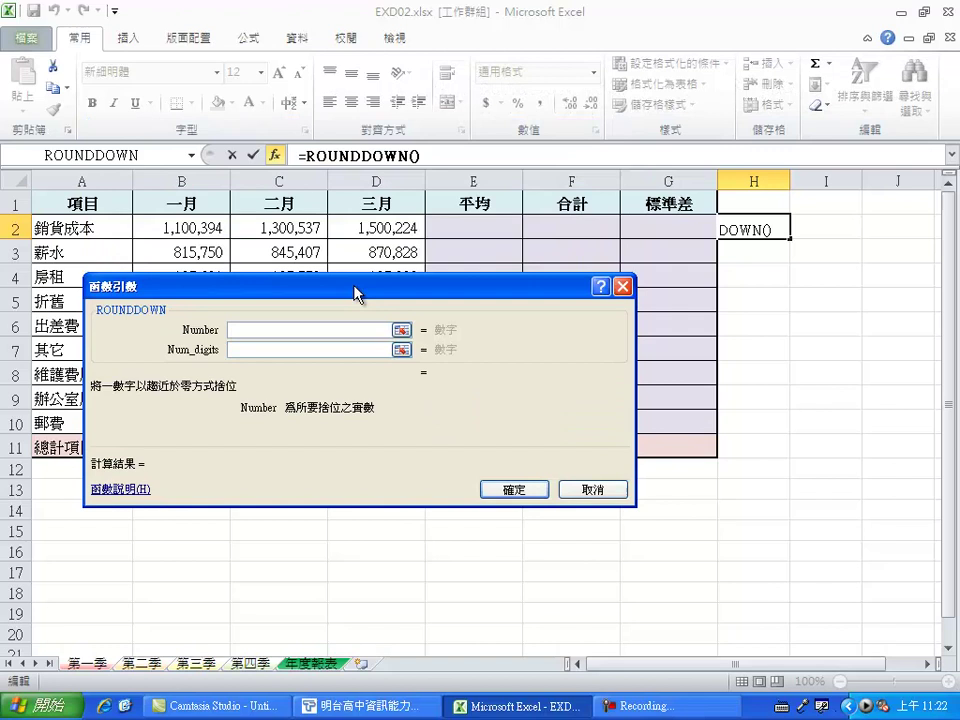
click(216, 226)
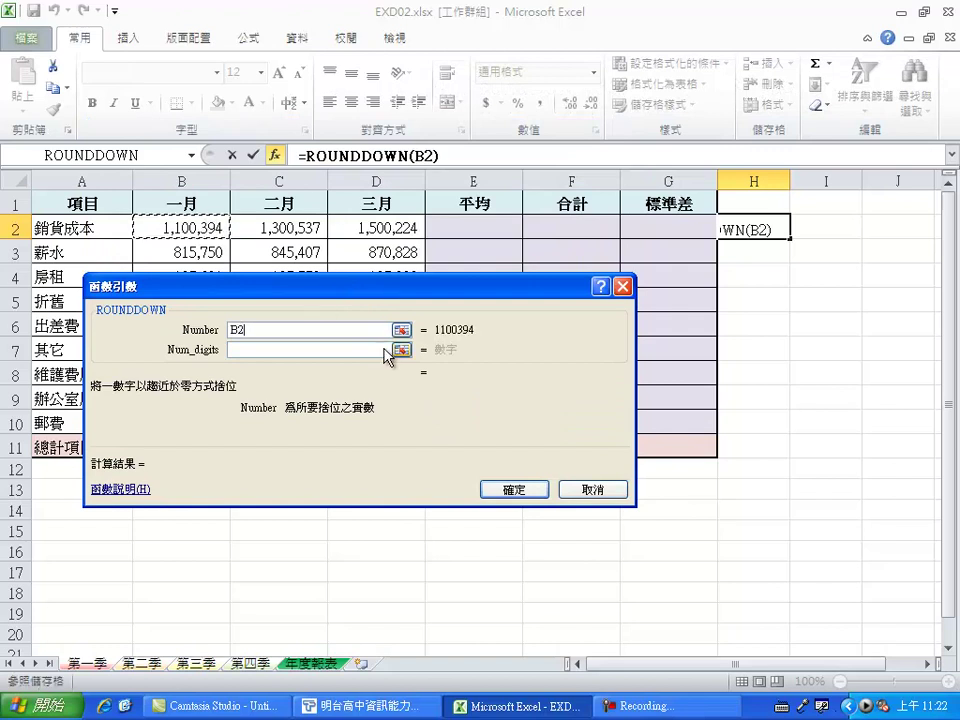
click(334, 350)
text(-3)
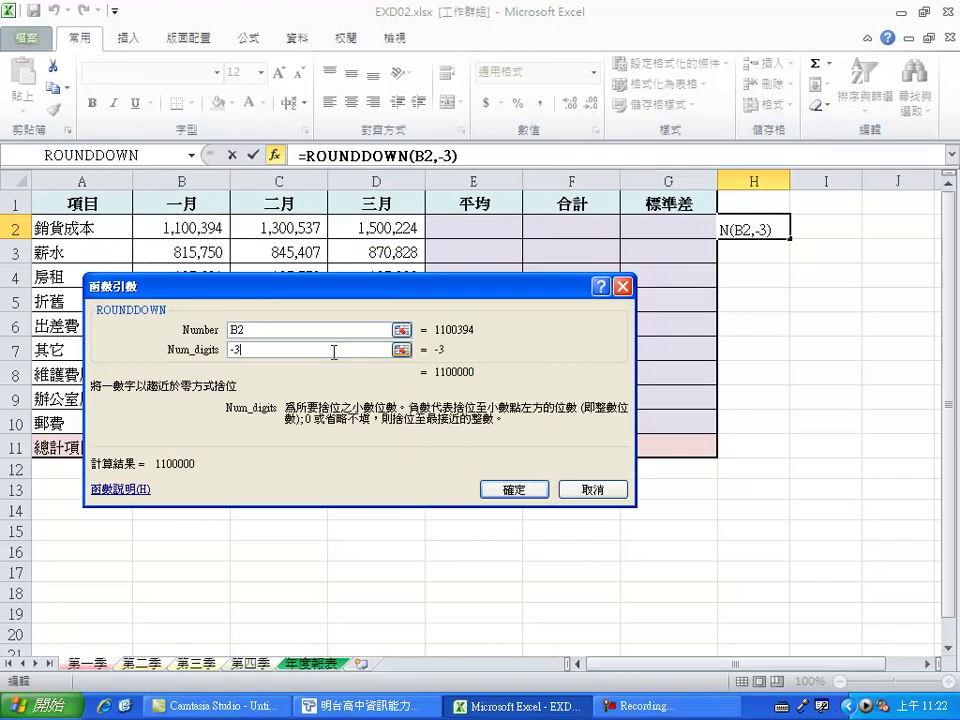
click(513, 490)
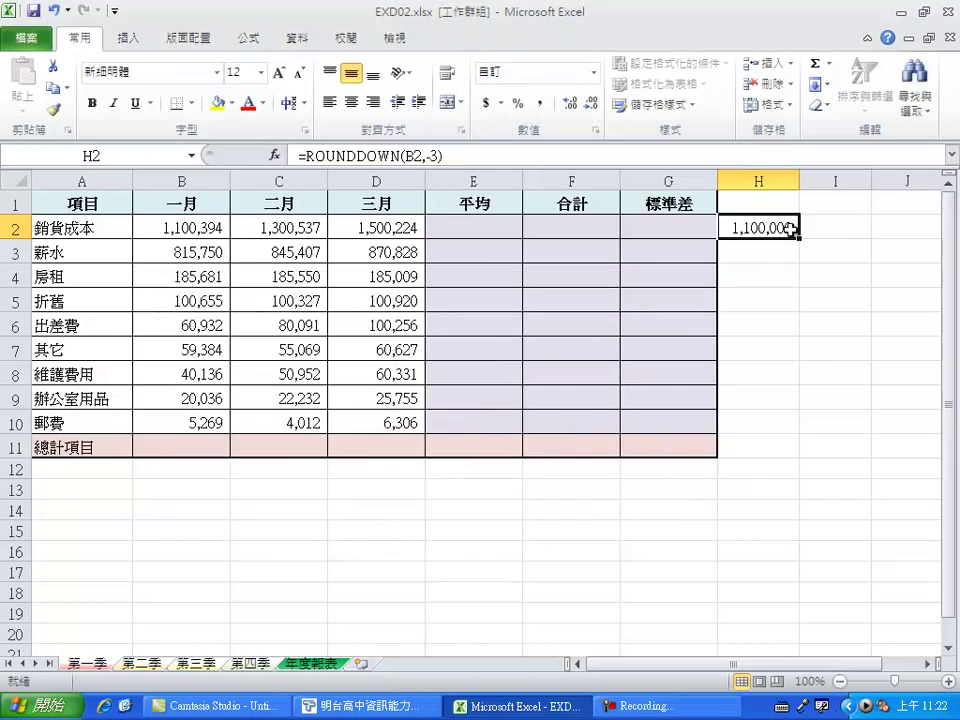
Step: Fill the rounding formula over H2:J10 and paste its values into B2:D10
drag(800, 237, 916, 228)
click(927, 663)
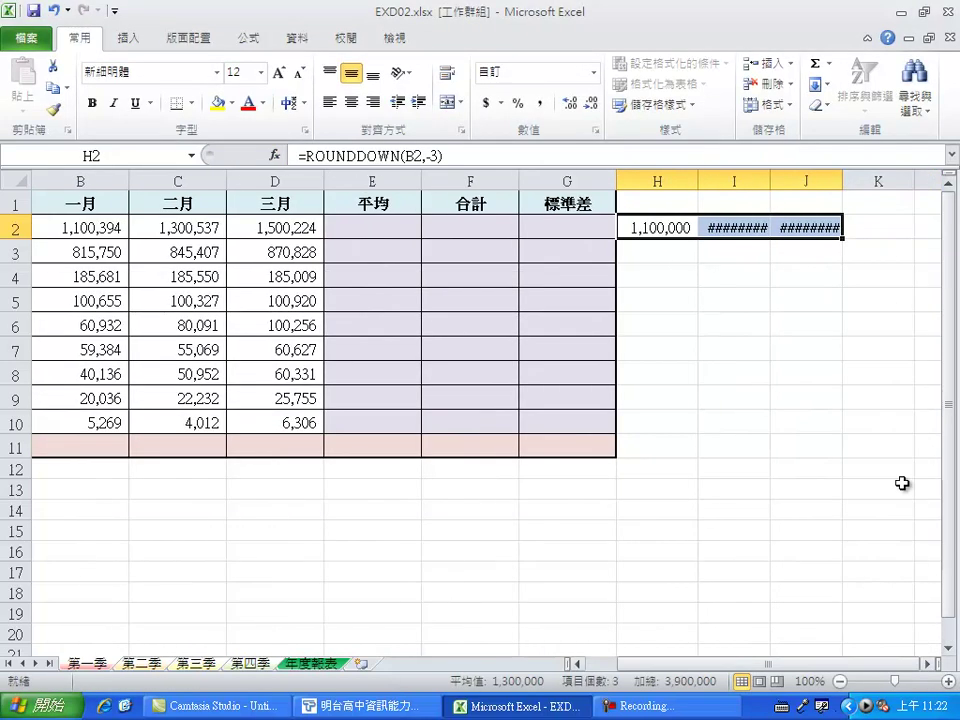
drag(843, 237, 843, 424)
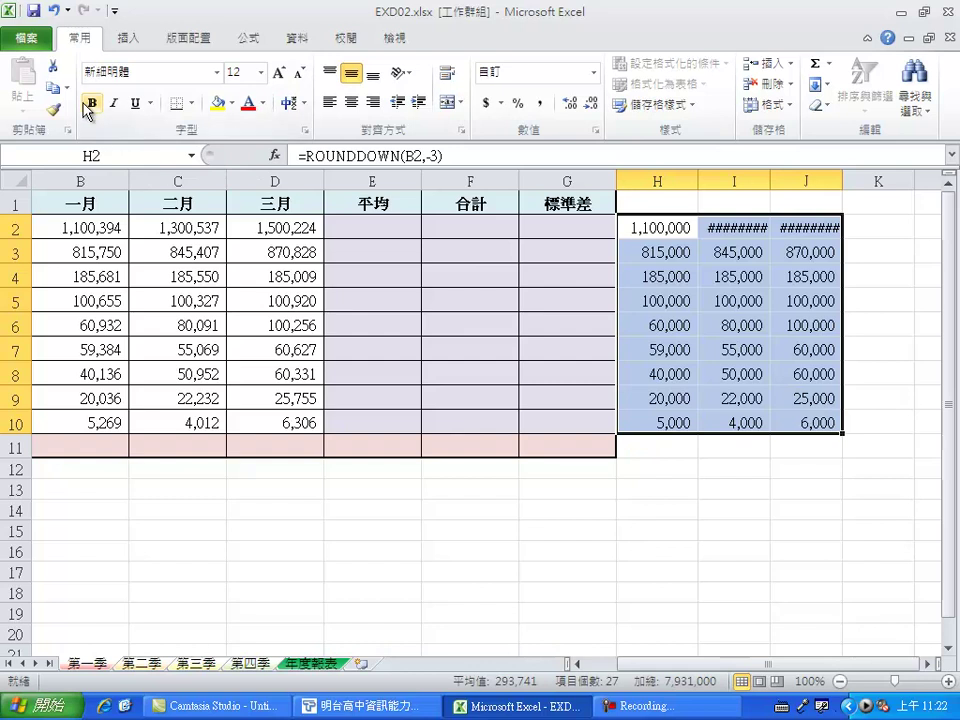
click(49, 85)
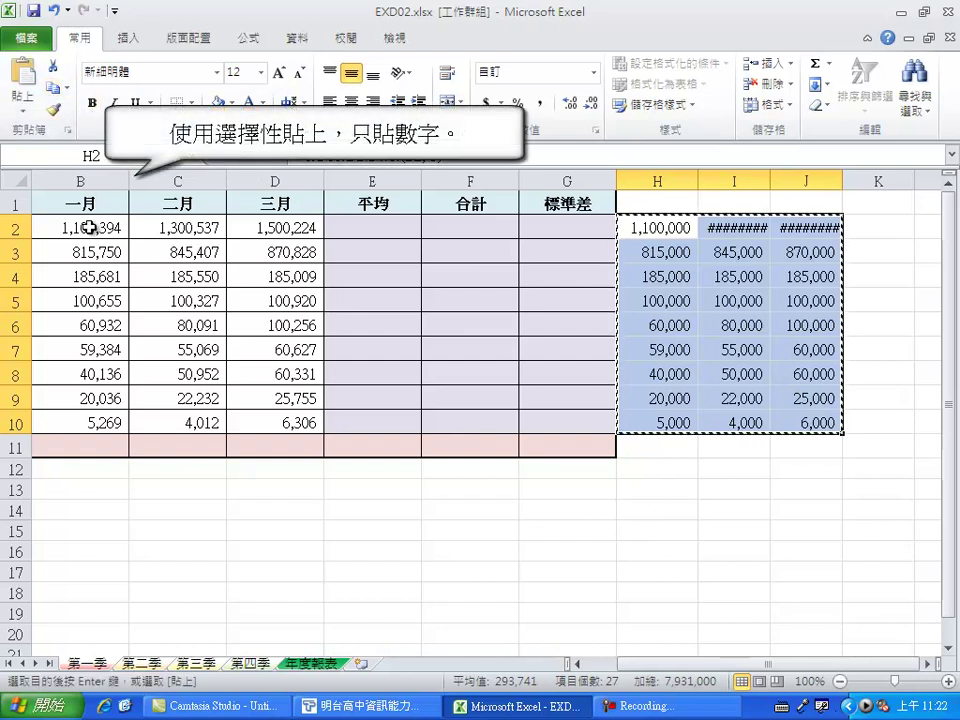
click(90, 228)
right_click(90, 228)
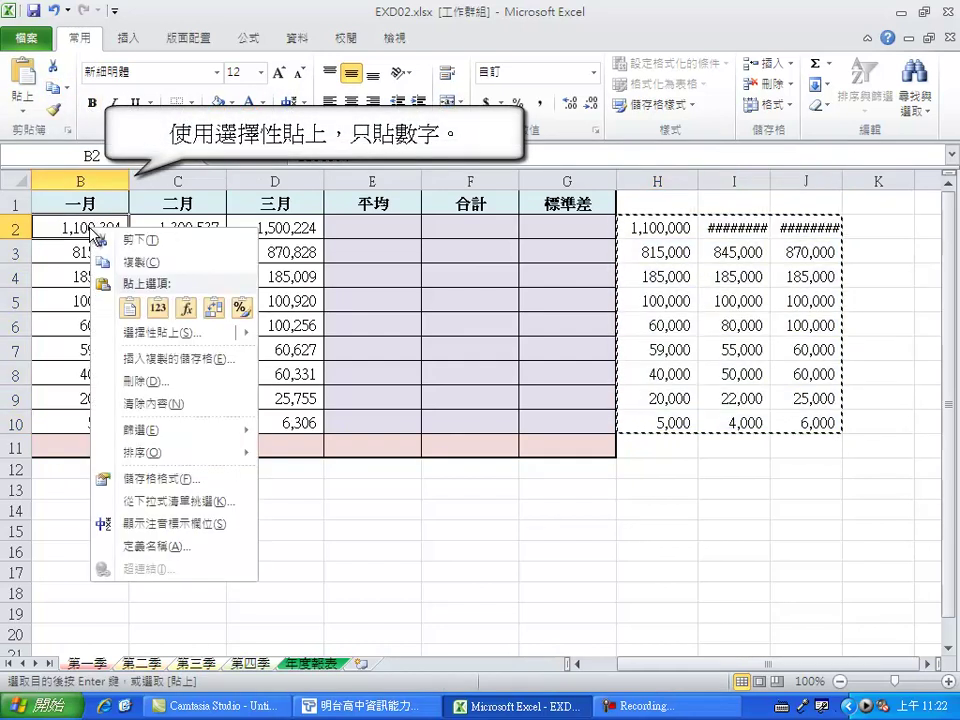
click(158, 309)
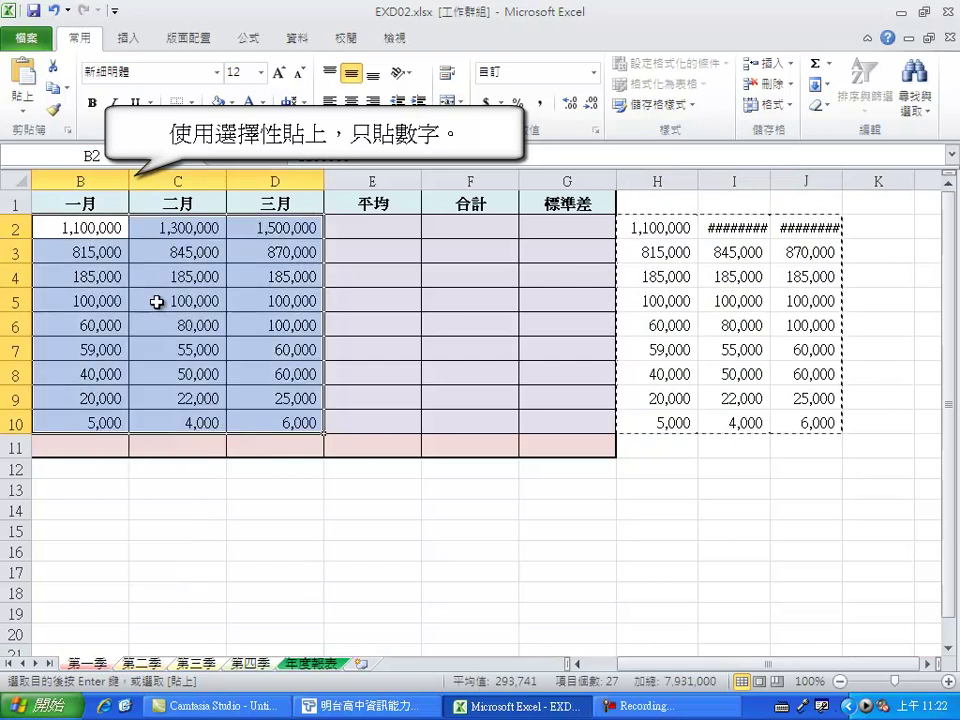
Step: Clear the helper values from columns H through J
drag(655, 181, 797, 178)
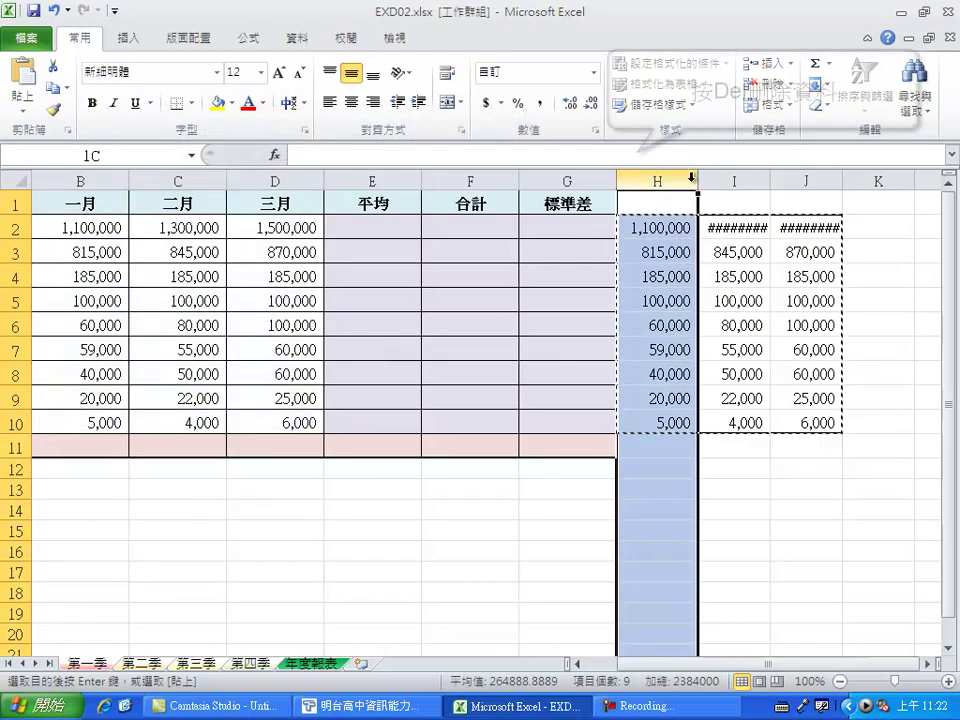
key(Delete)
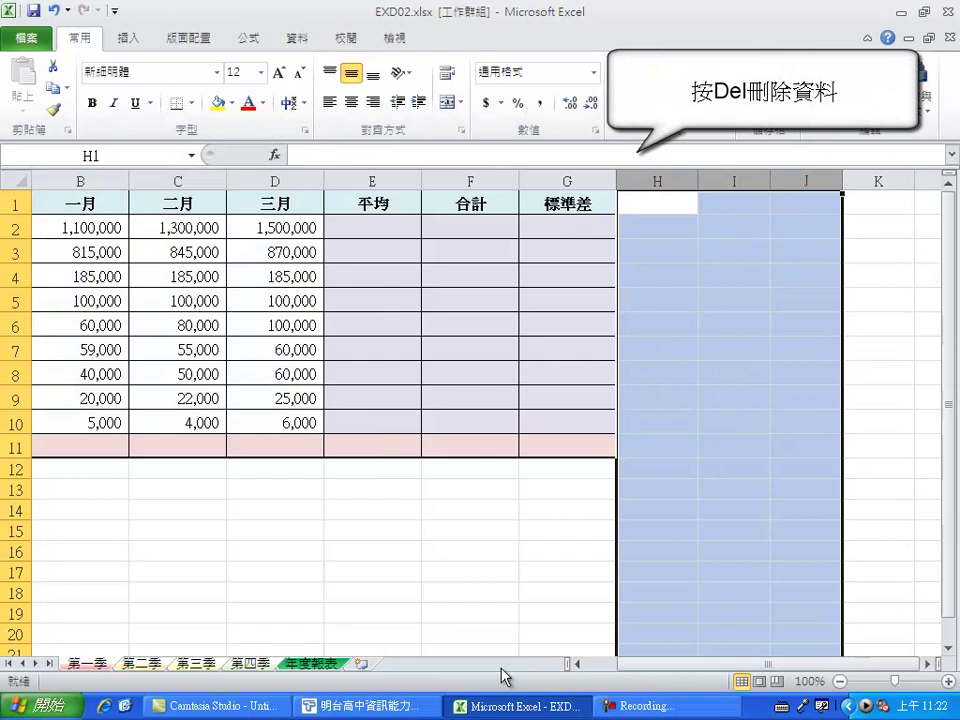
click(578, 663)
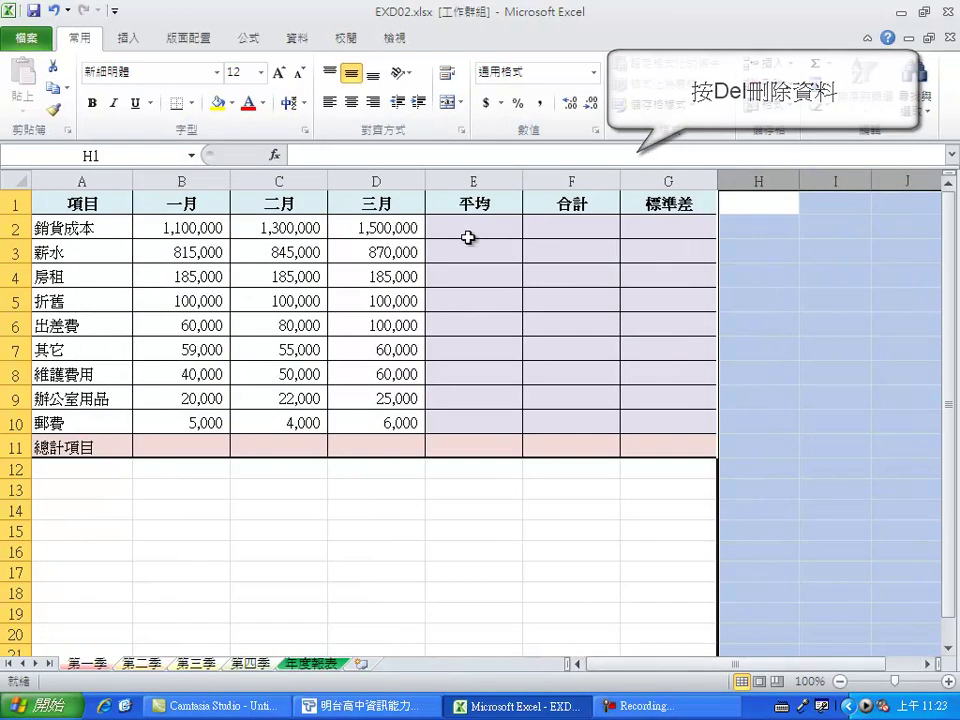
Step: AutoSum B11:D11 to get totals of 2,384,000, 2,641,000 and 2,906,000
drag(205, 446, 365, 446)
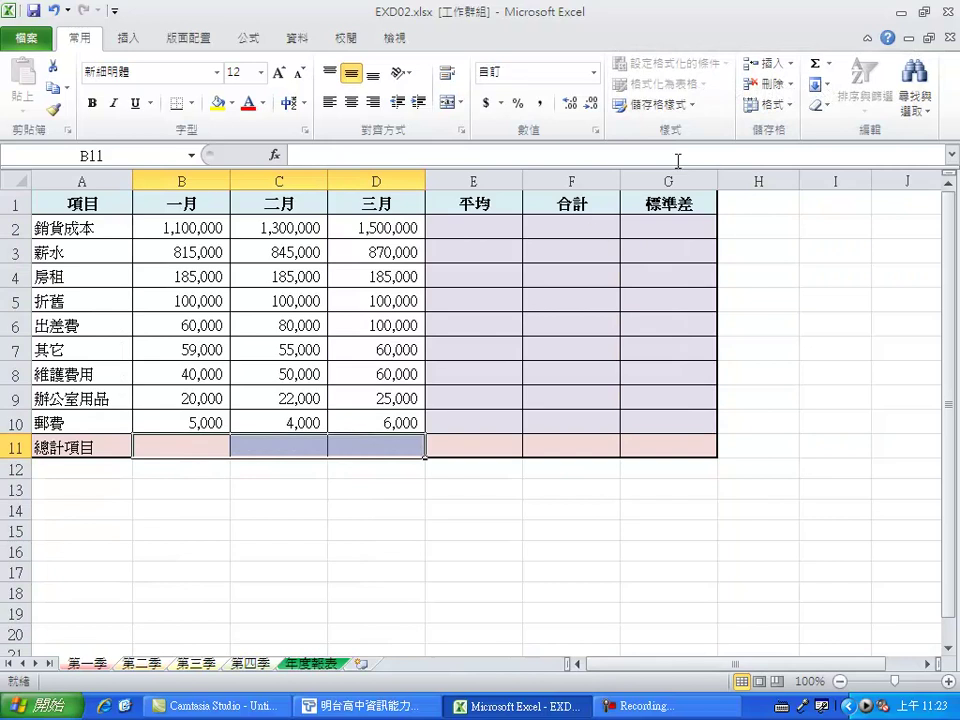
click(815, 63)
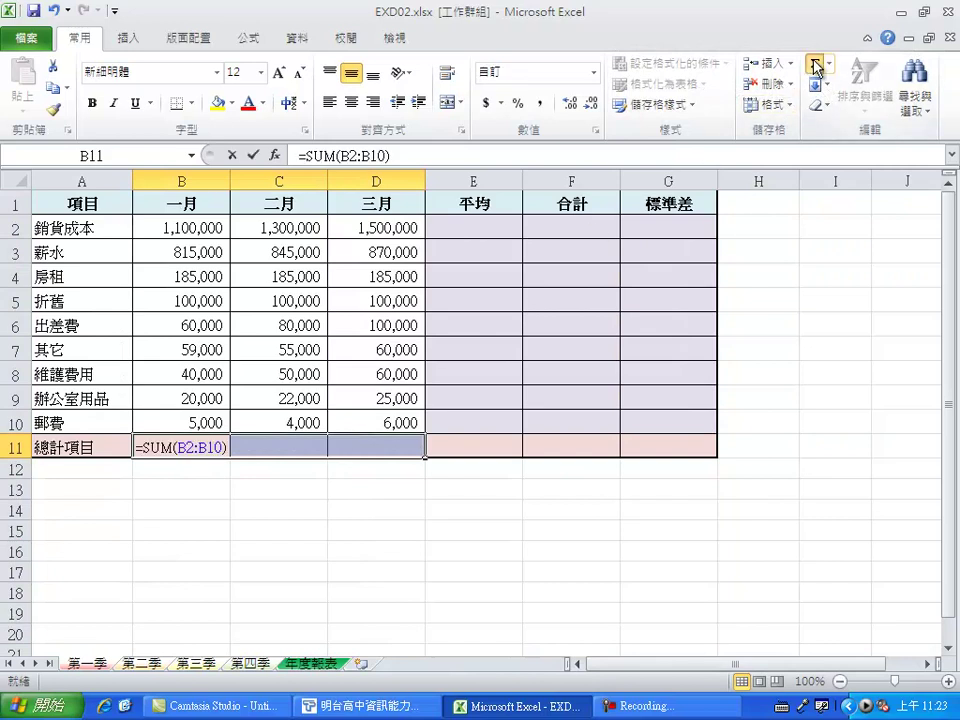
click(464, 232)
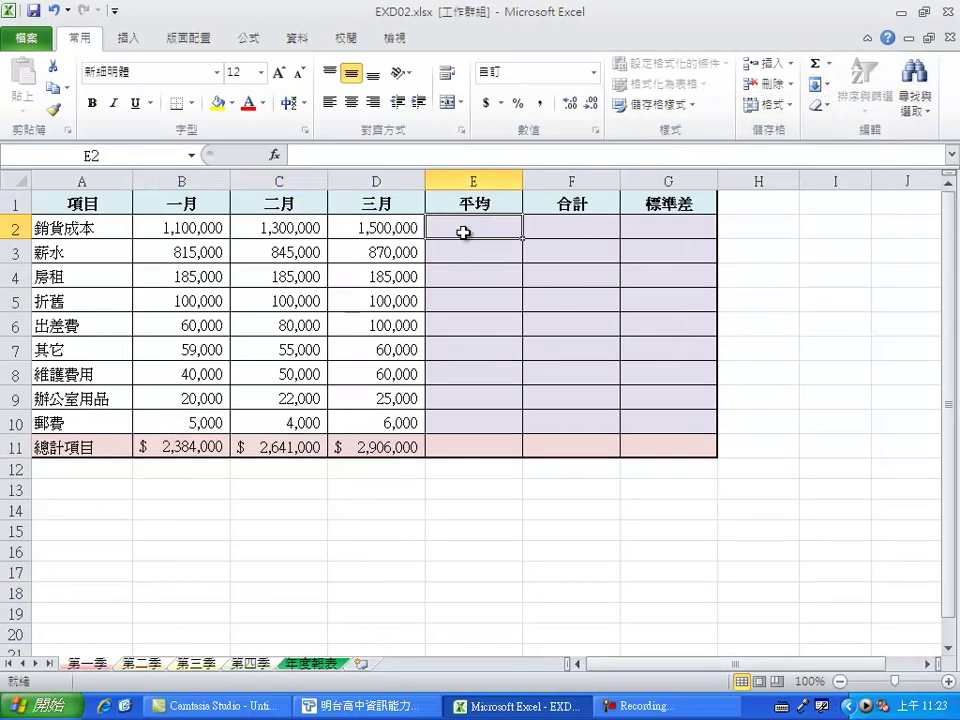
Step: Put =AVERAGE(B2:D2) in E2 and fill it down to E10
click(829, 63)
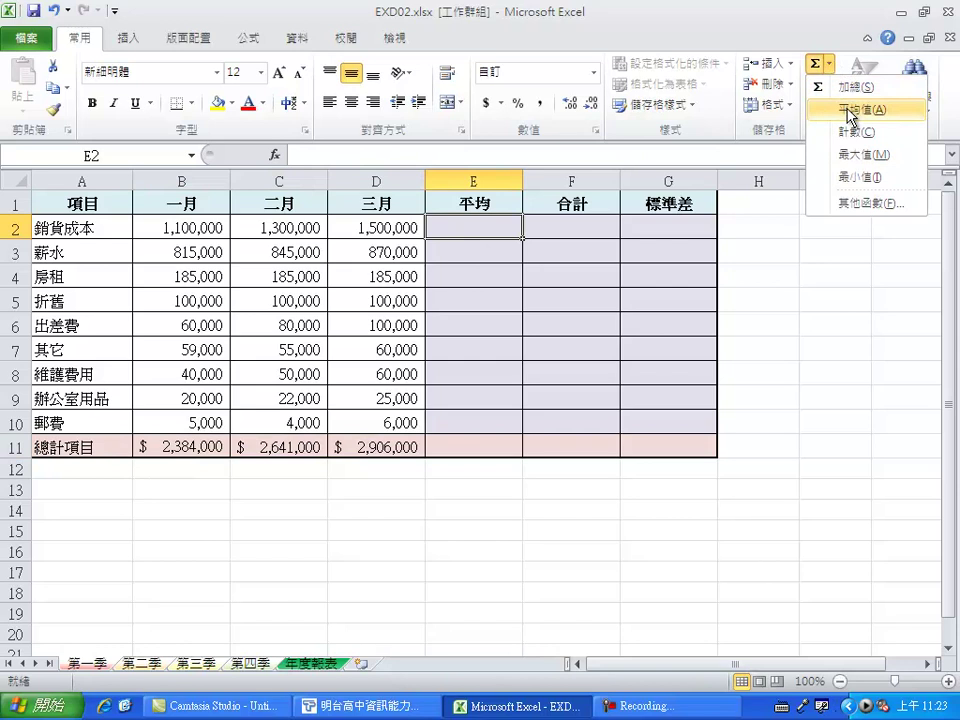
click(850, 110)
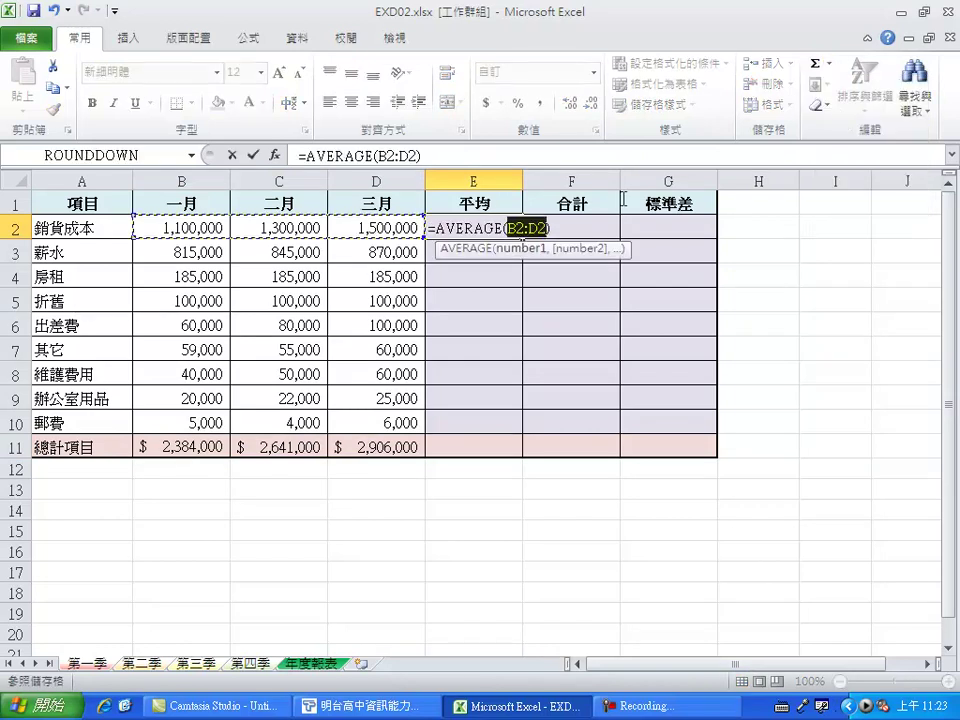
click(256, 155)
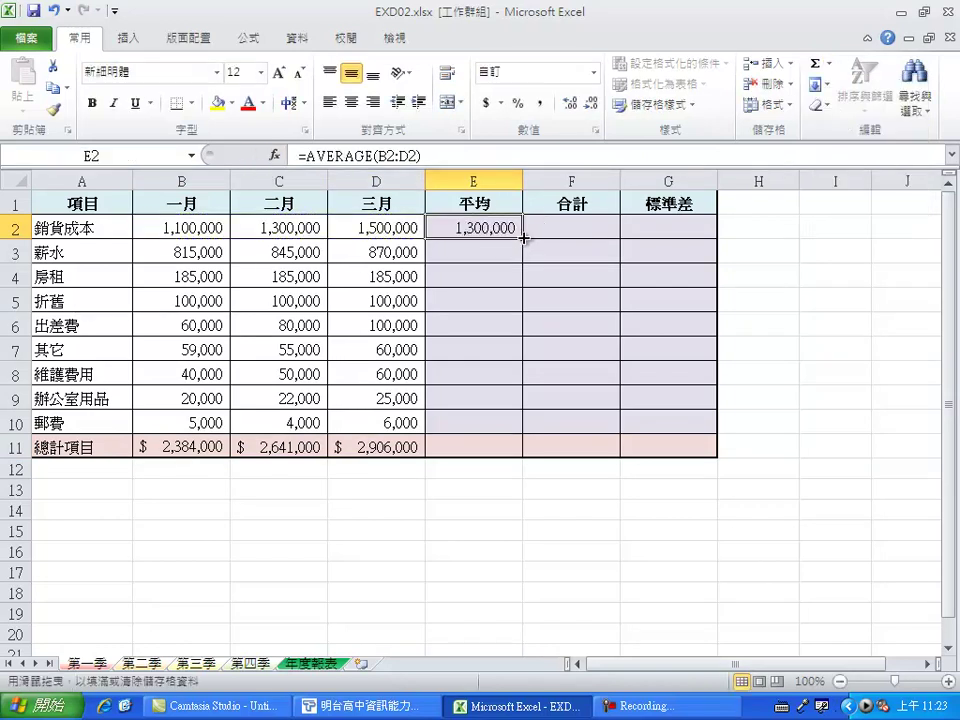
drag(522, 240, 519, 432)
Step: Put =SUM(B2:D2) in F2 and fill it down to F10
click(569, 227)
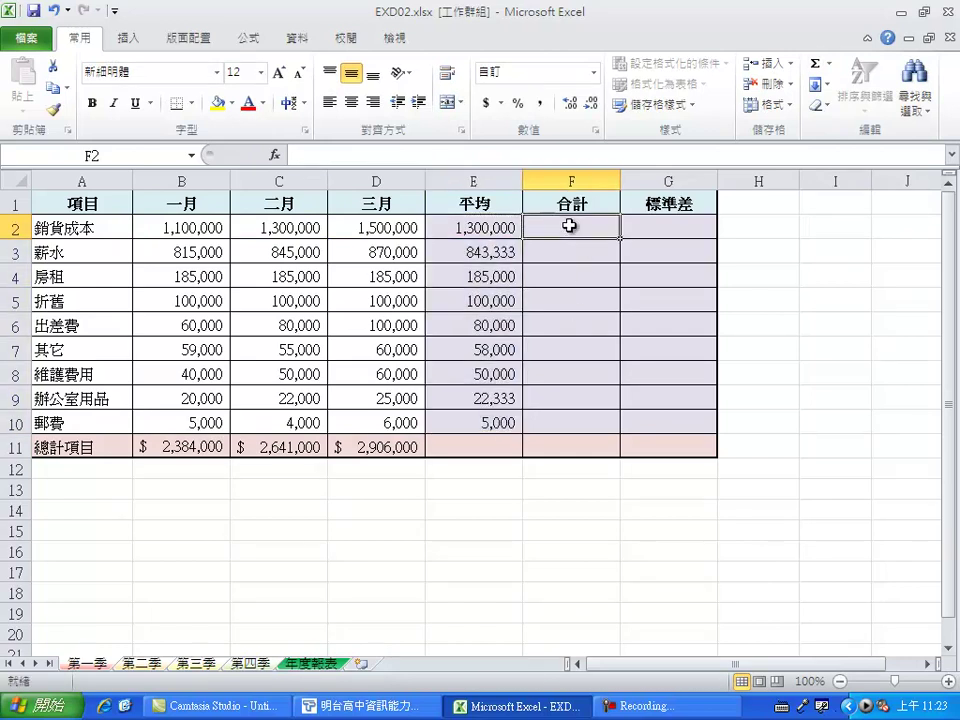
click(829, 64)
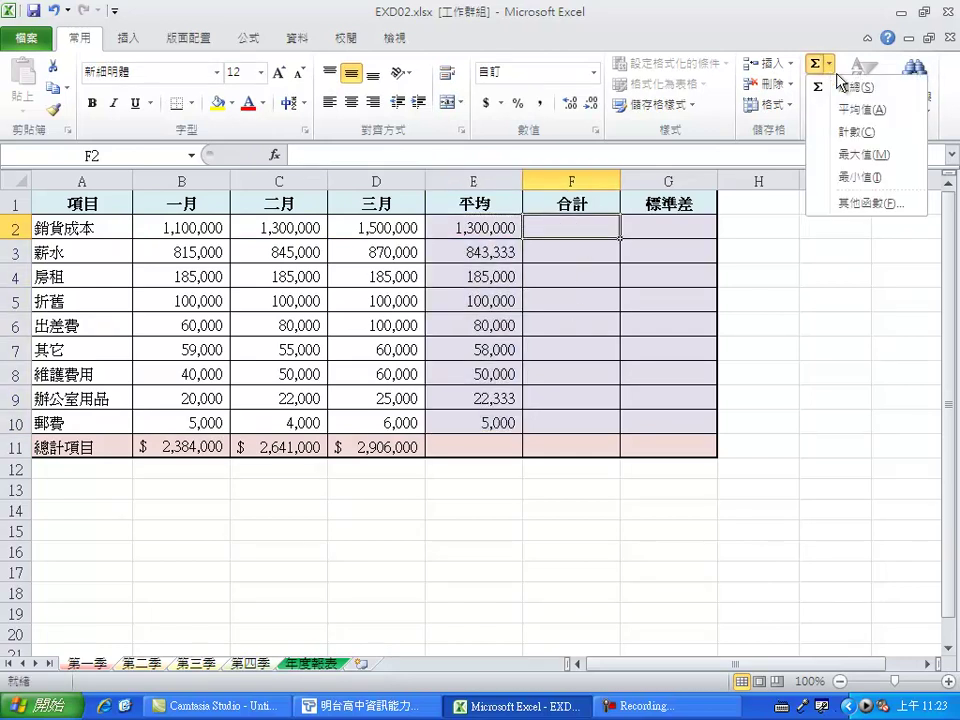
click(852, 88)
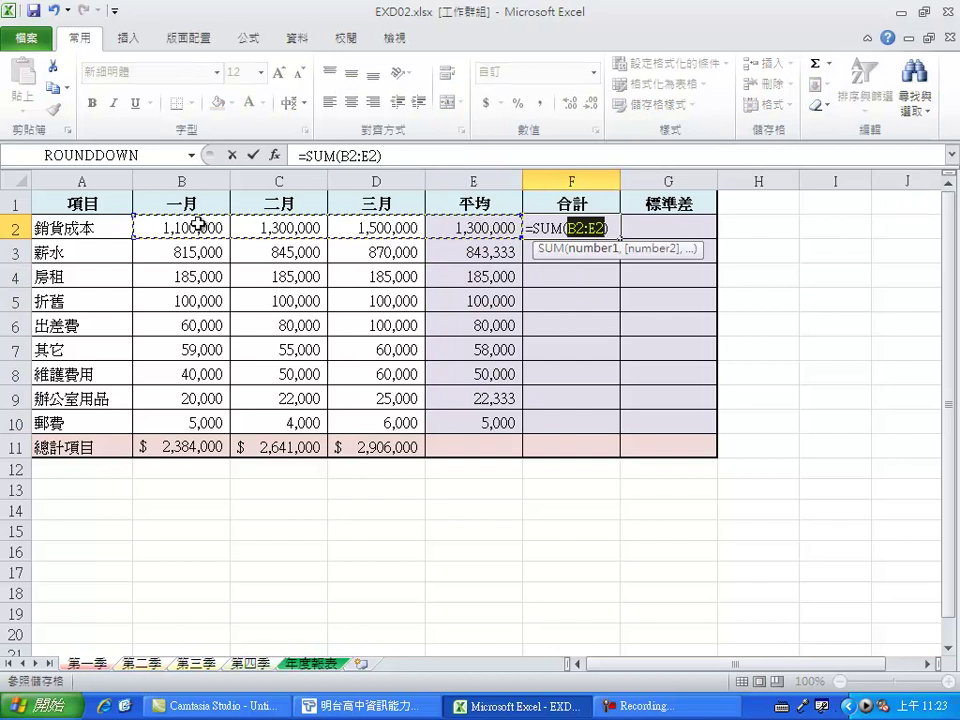
drag(200, 225, 364, 225)
click(256, 156)
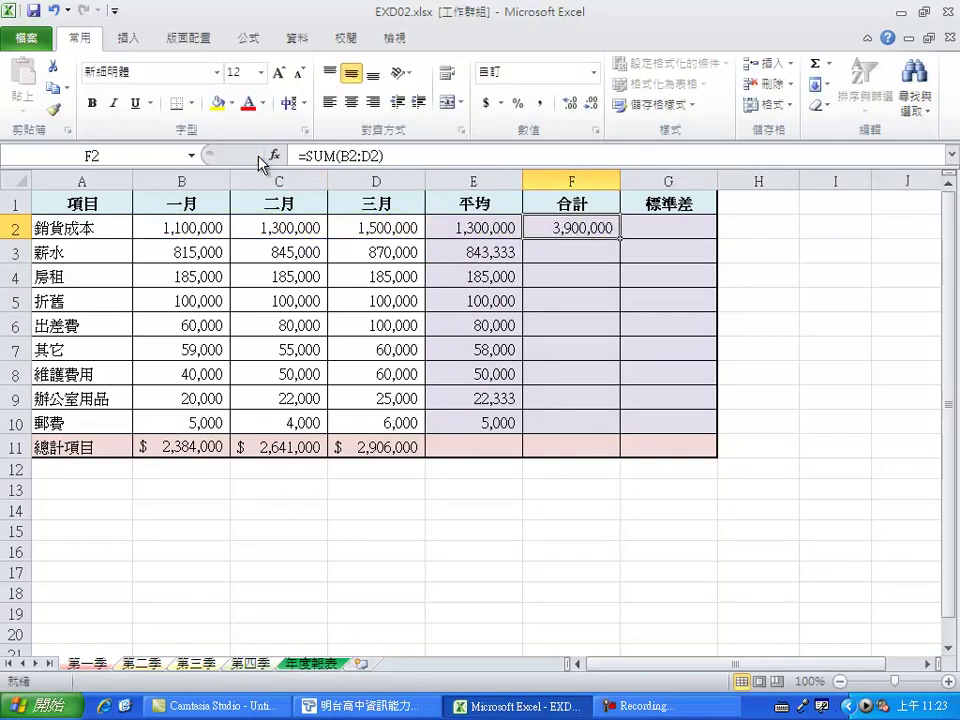
drag(621, 239, 617, 424)
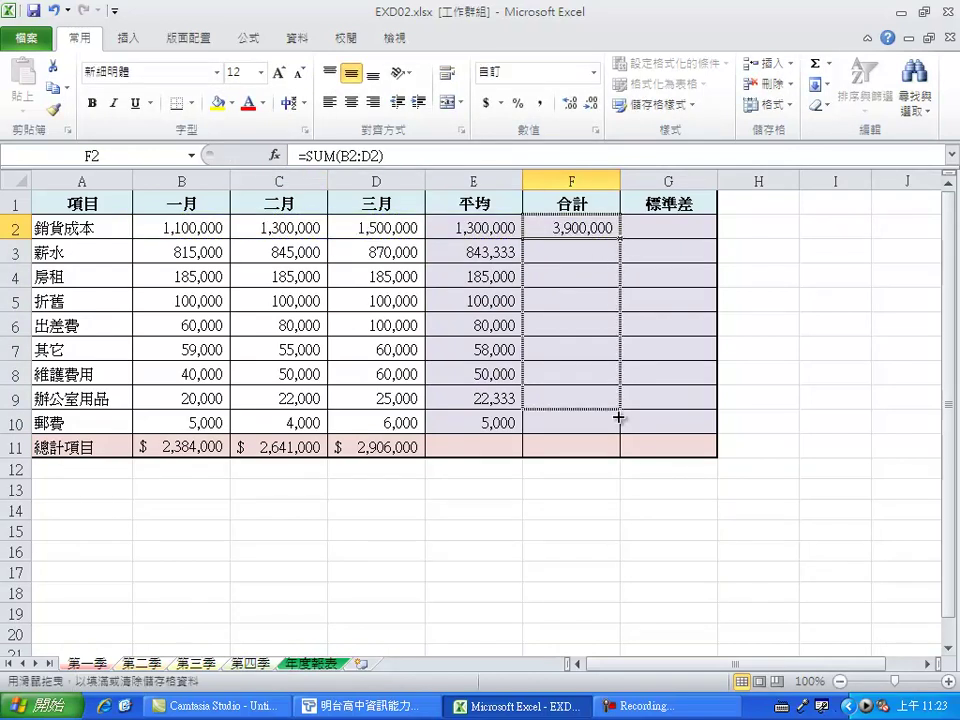
Step: Start a ROUND formula in G2 with 0 decimal places
click(670, 232)
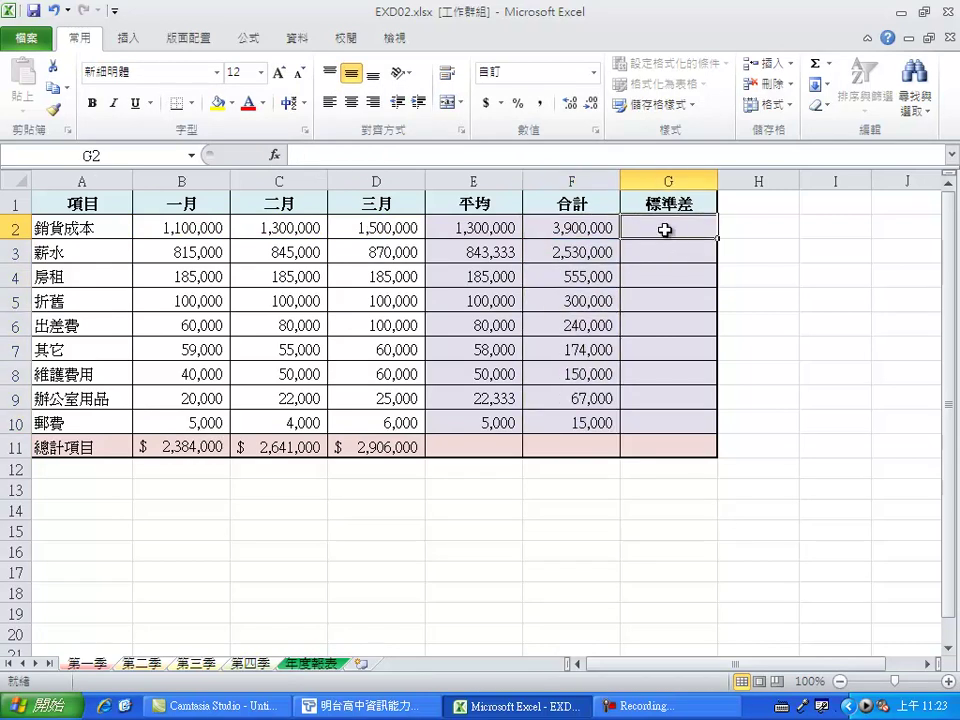
click(276, 155)
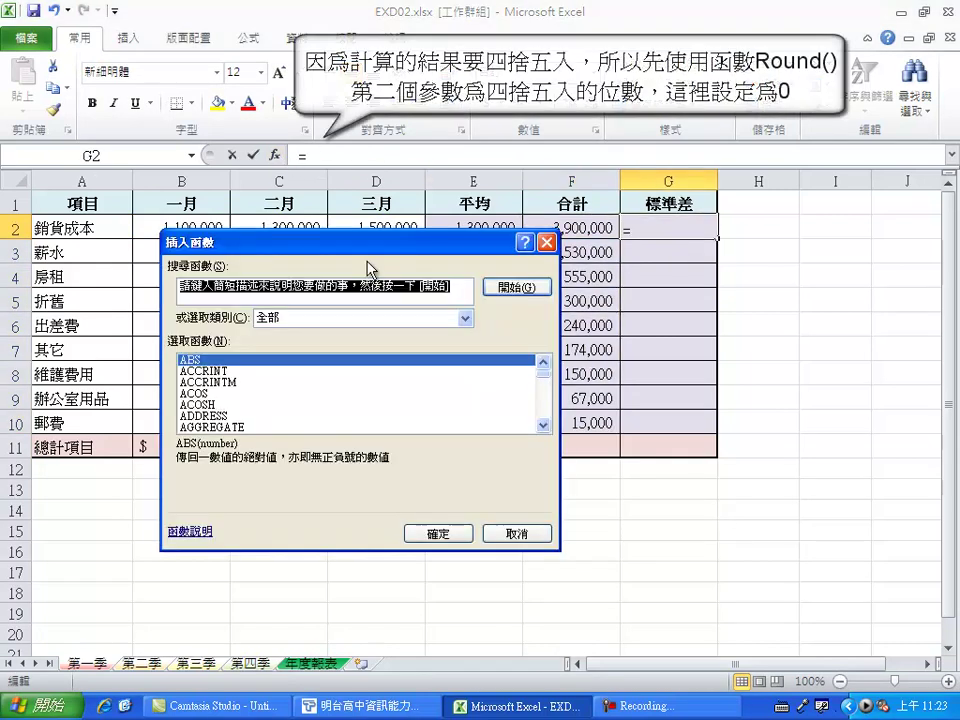
click(209, 383)
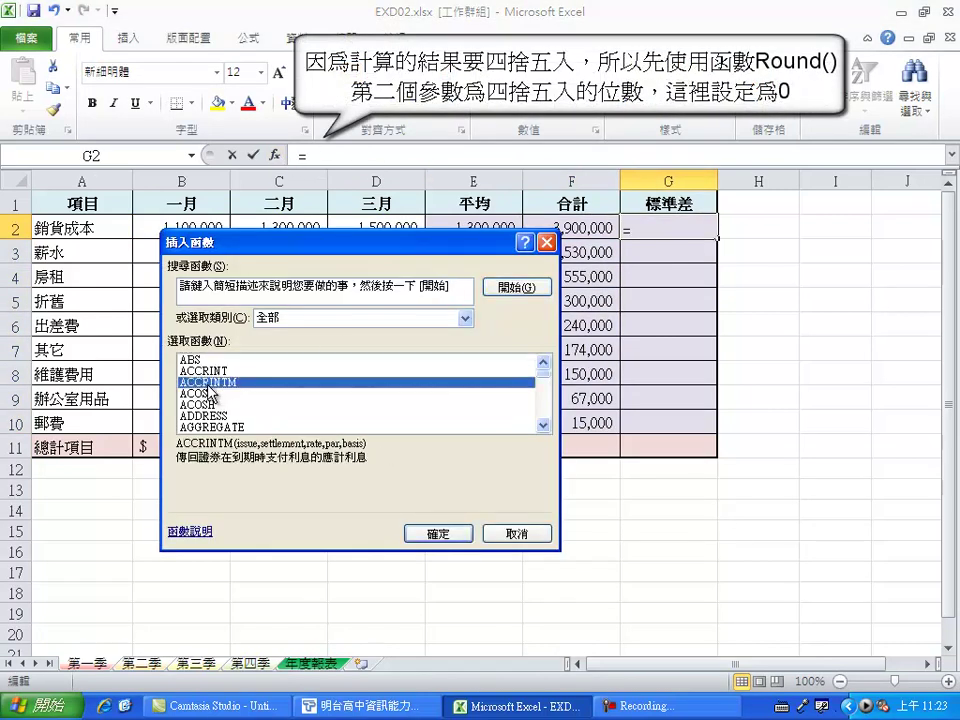
text(round)
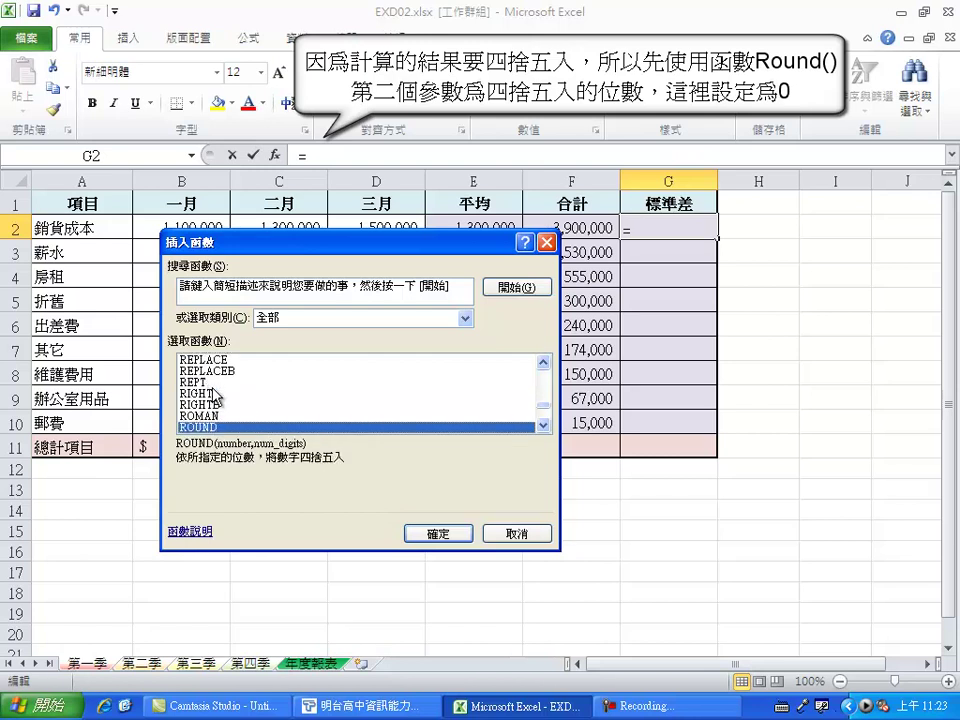
click(430, 534)
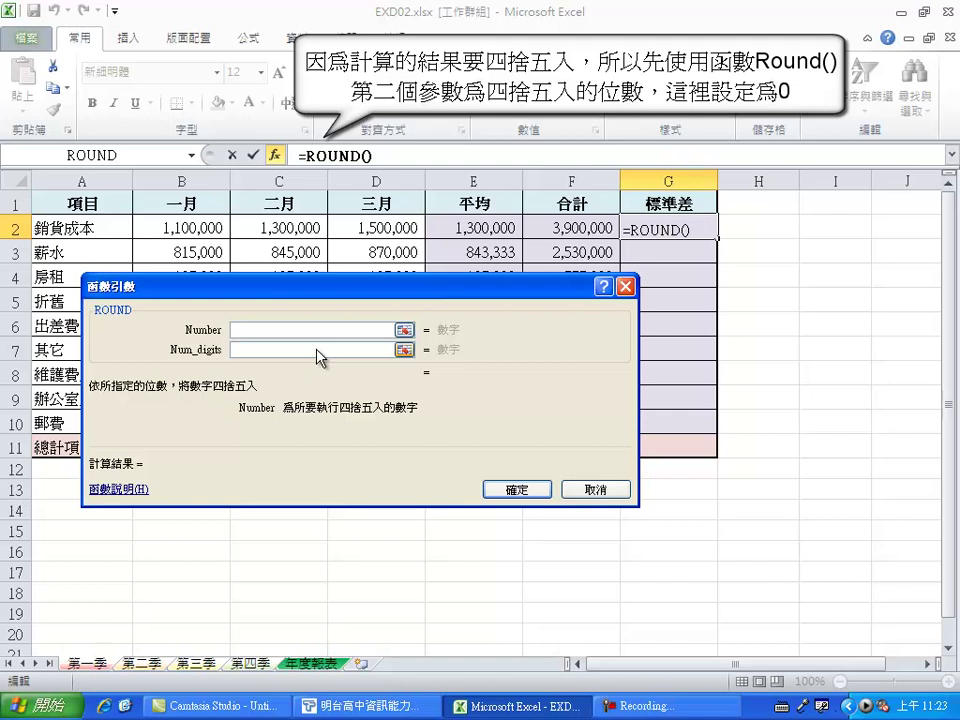
click(317, 349)
text(0)
click(250, 331)
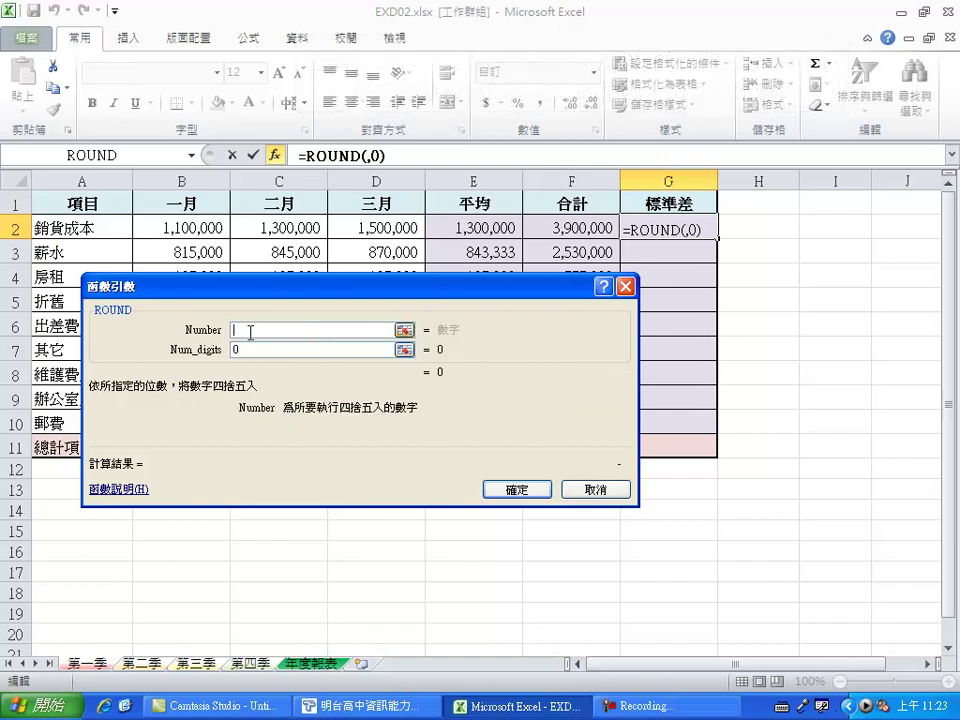
Step: Nest STDEV.S over B2:D2 as ROUND's number, previewing 200,000
click(192, 156)
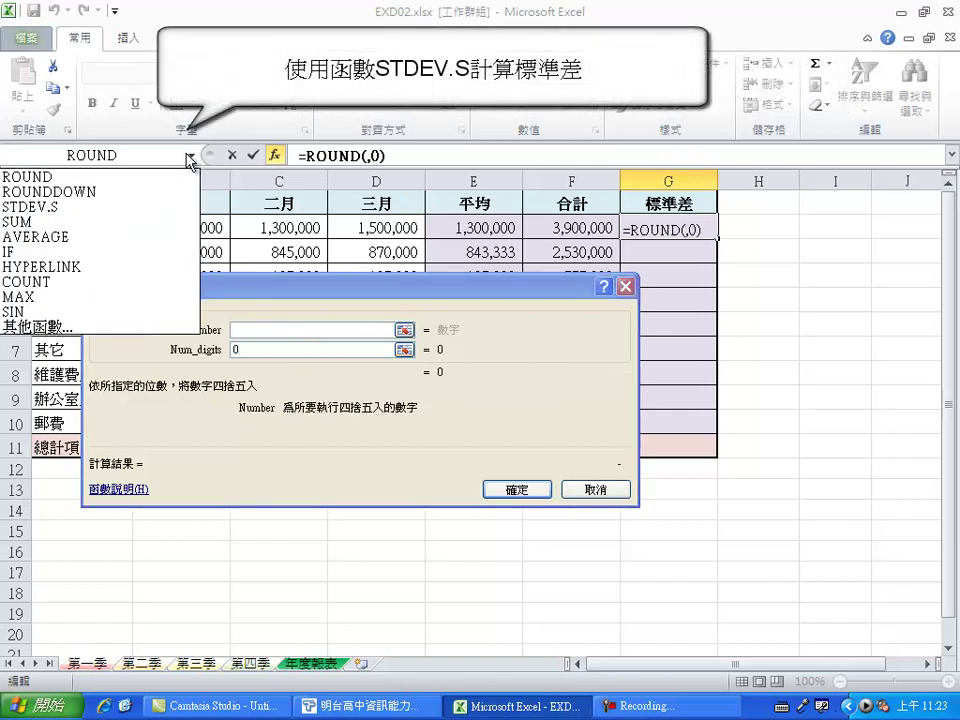
click(86, 327)
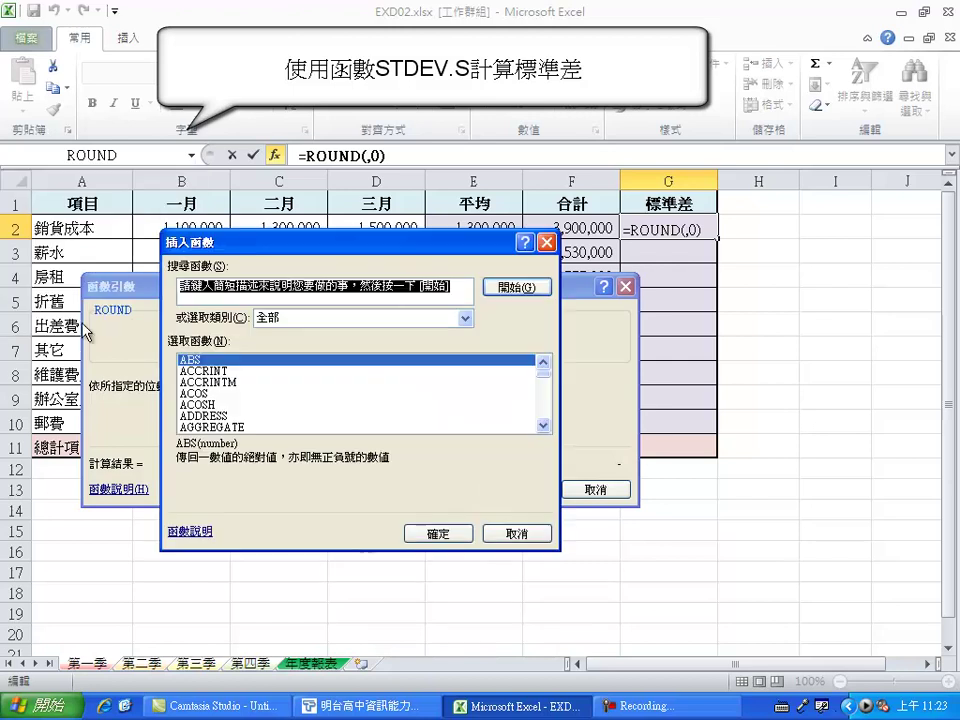
click(199, 383)
text(std)
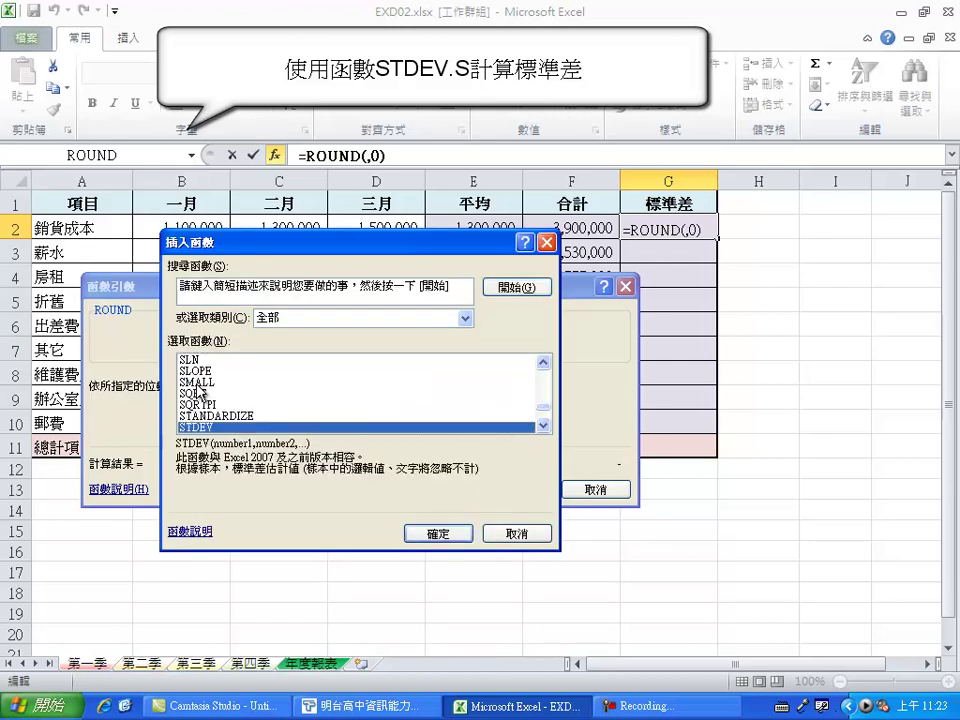
scroll(231, 415, down, 1)
click(232, 416)
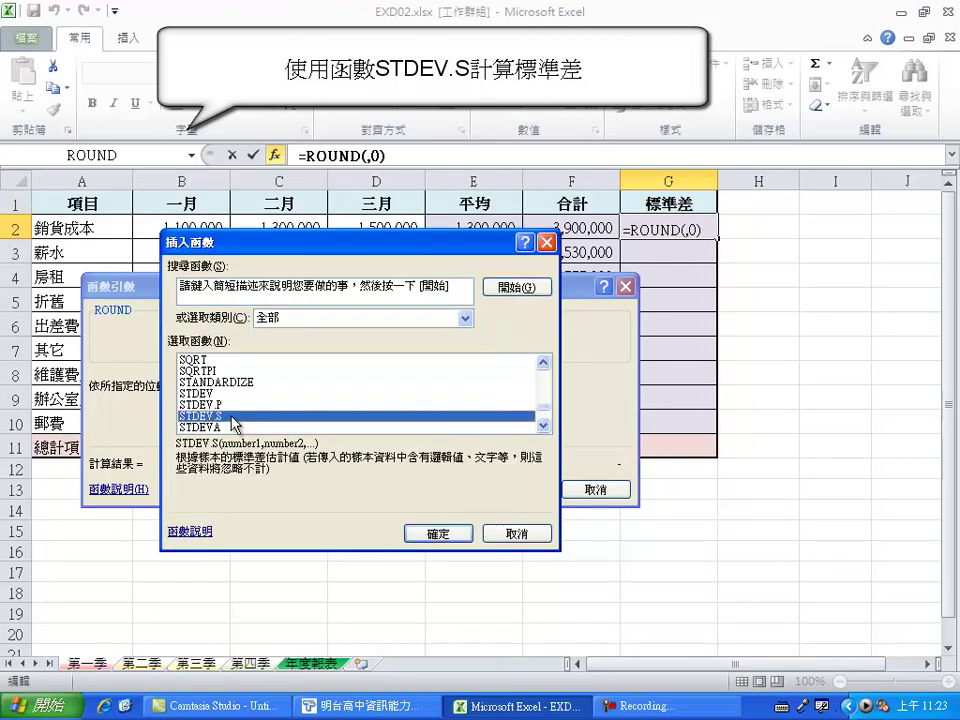
click(435, 532)
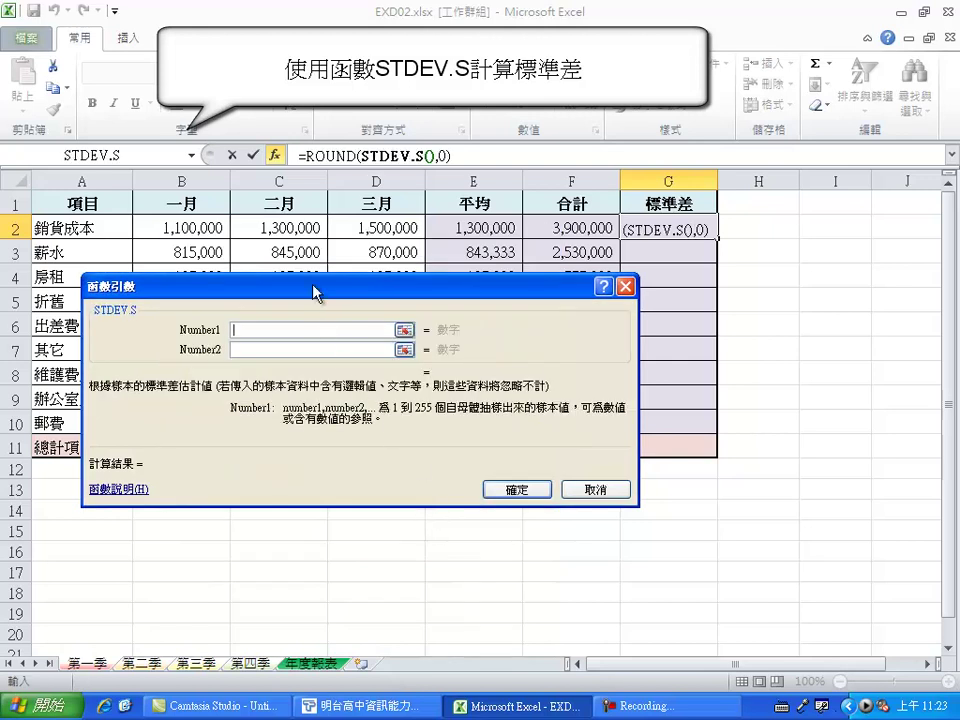
drag(176, 219, 349, 222)
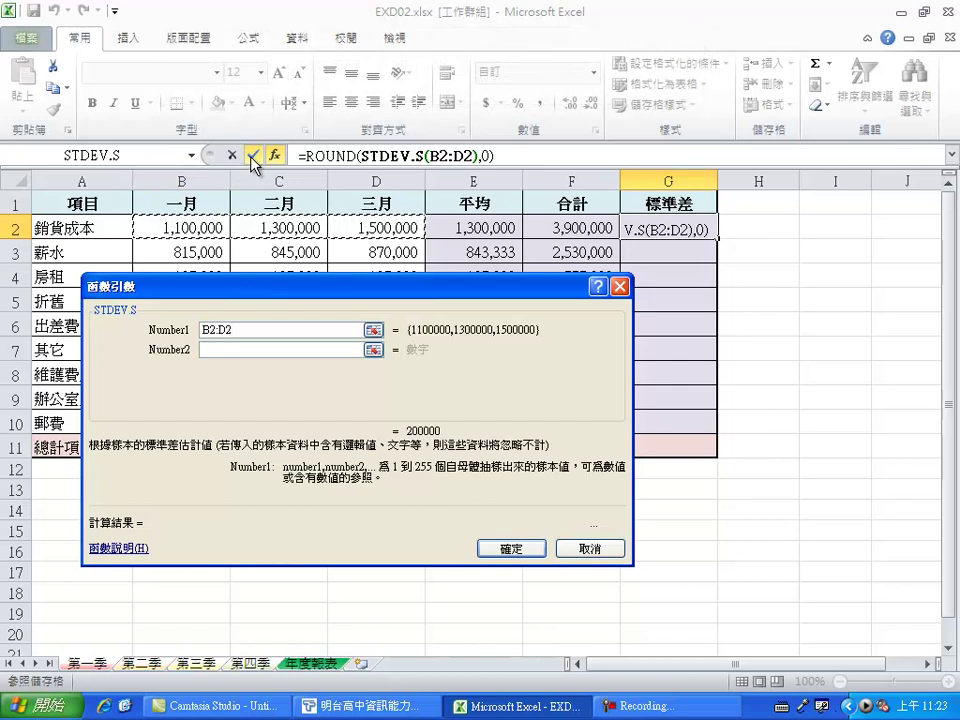
click(322, 158)
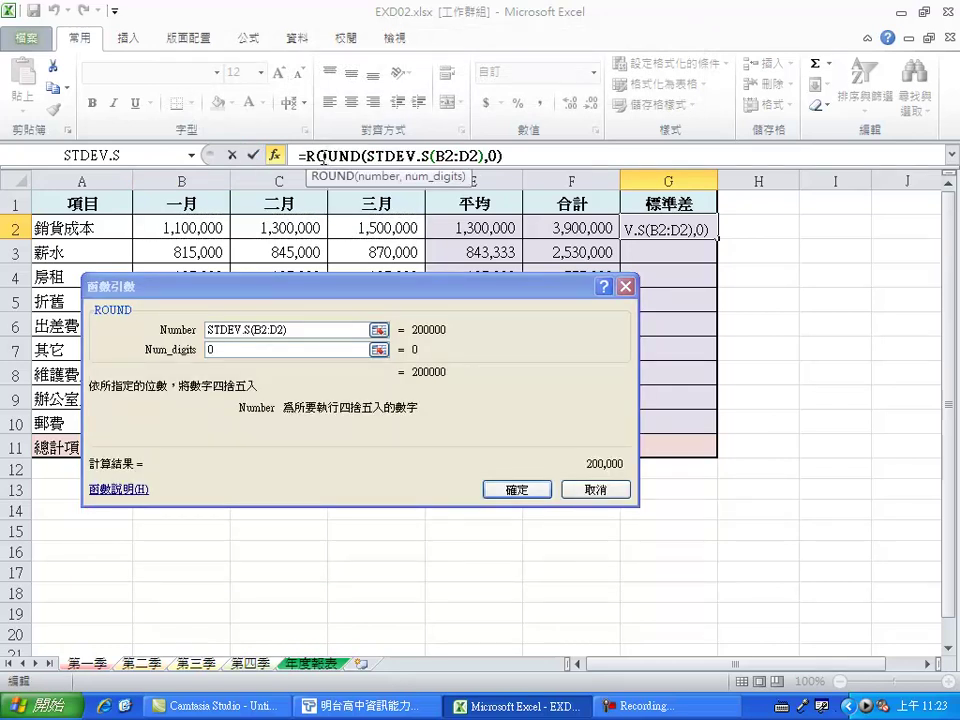
Step: Fill the rounded standard deviation down to G10 and average B2:D10 in E11 ($293,741)
click(516, 489)
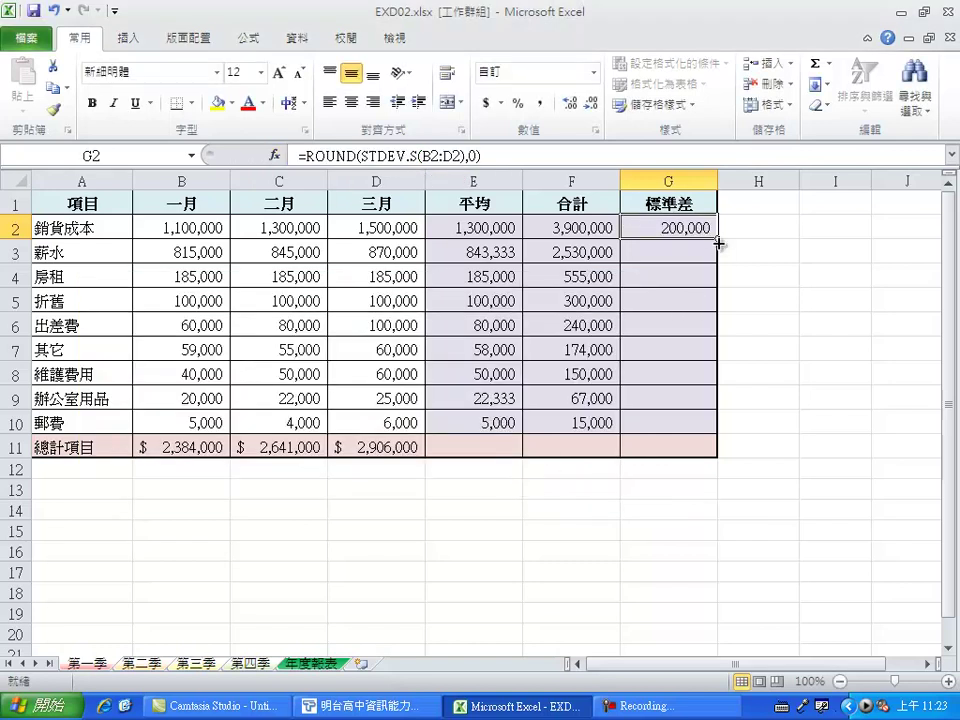
drag(719, 243, 714, 422)
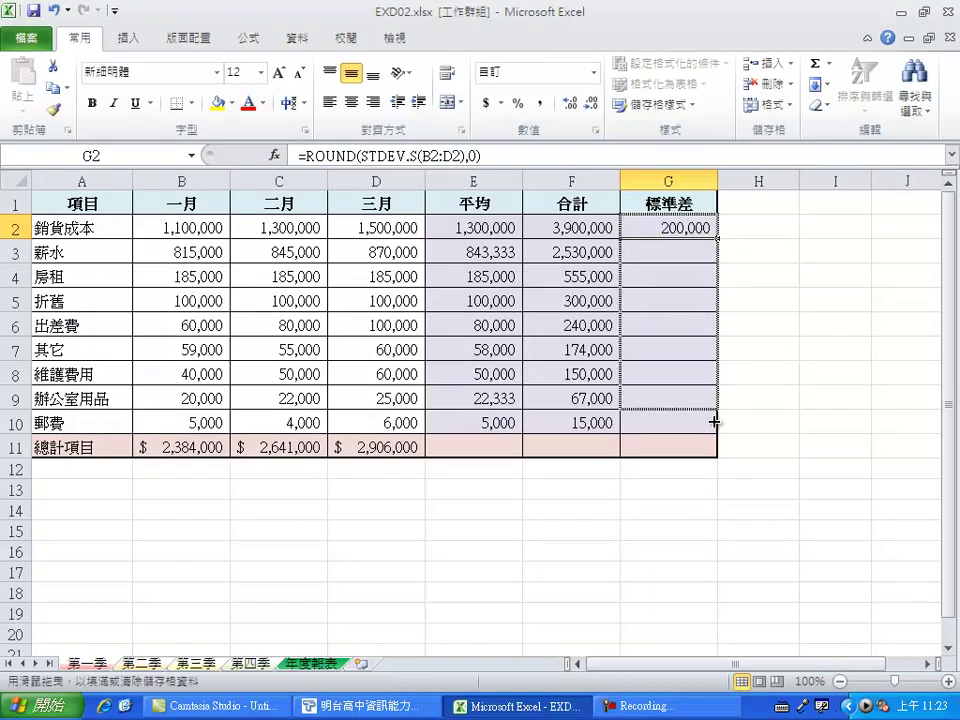
click(472, 444)
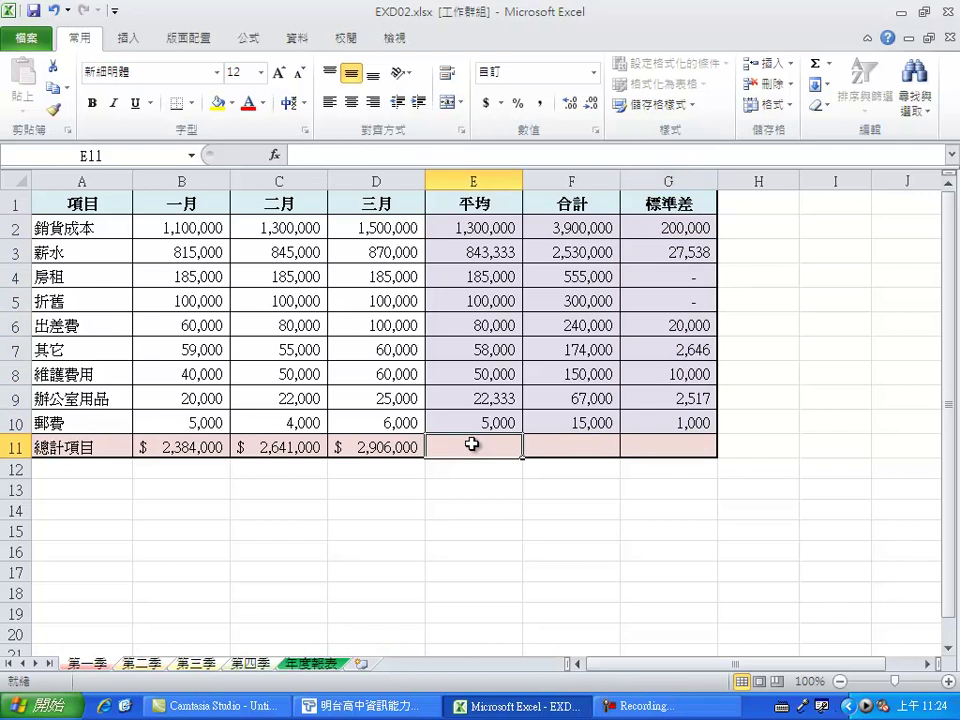
click(829, 63)
click(855, 110)
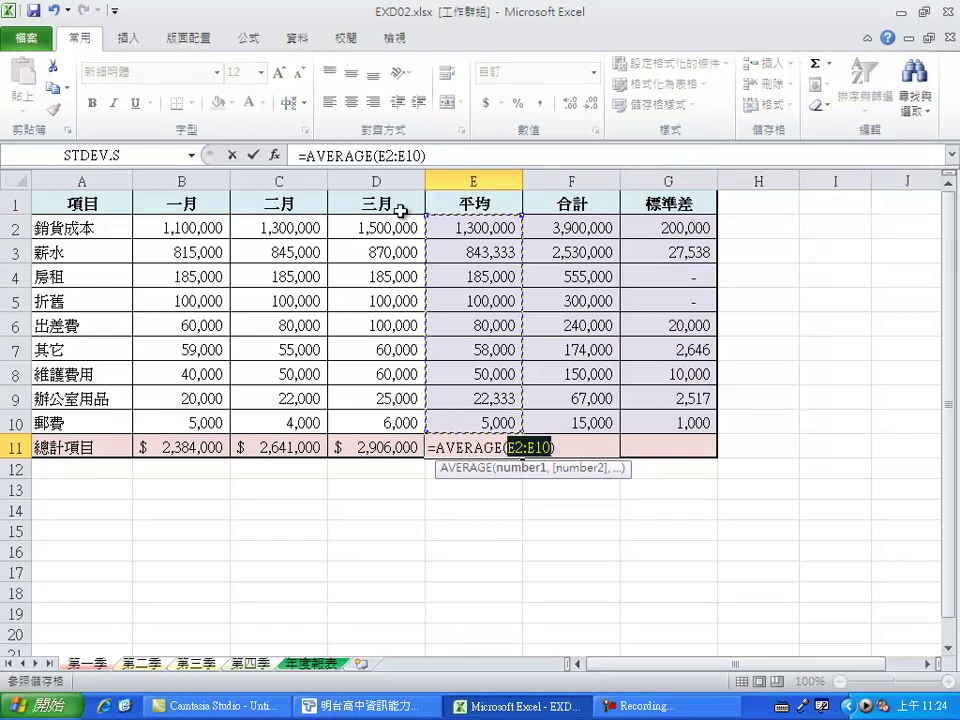
drag(172, 227, 367, 427)
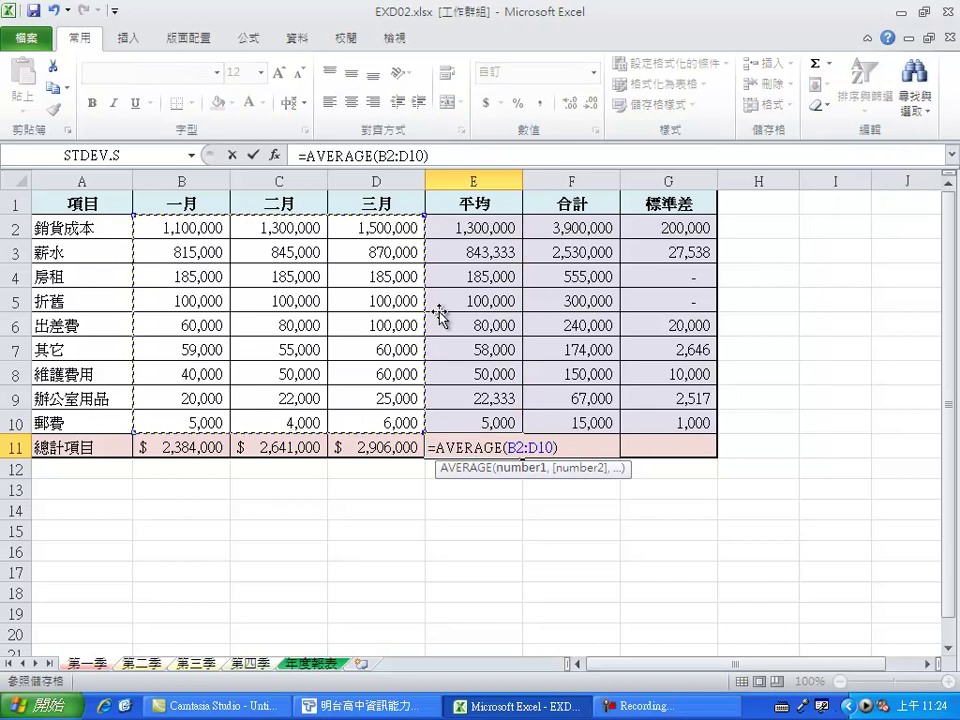
click(253, 155)
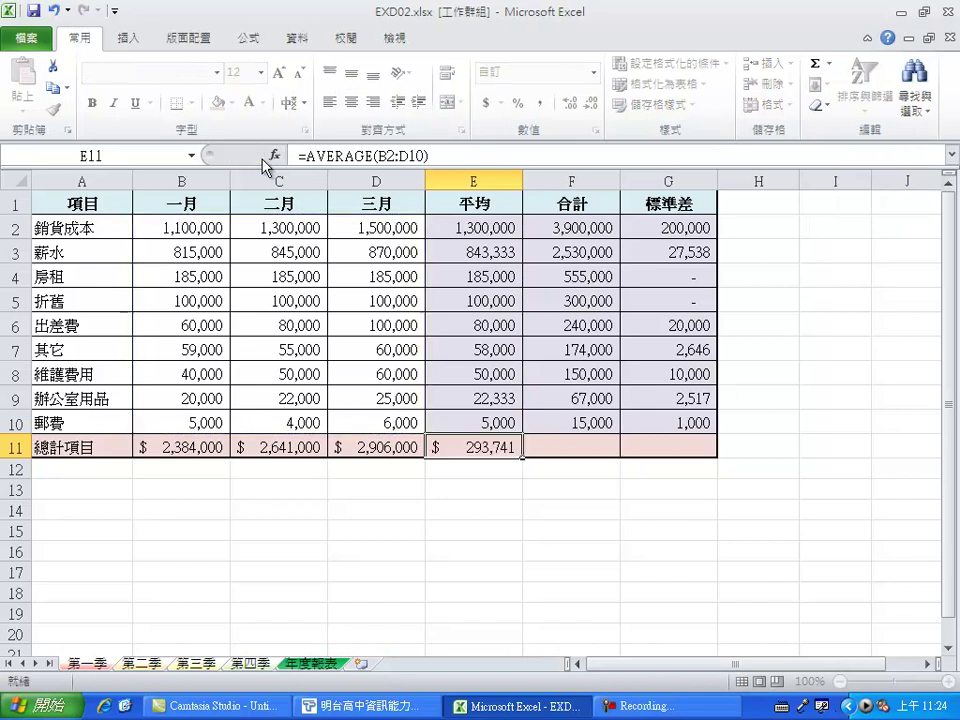
Step: Total B2:D10 in F11, giving $7,931,000
click(585, 443)
click(829, 64)
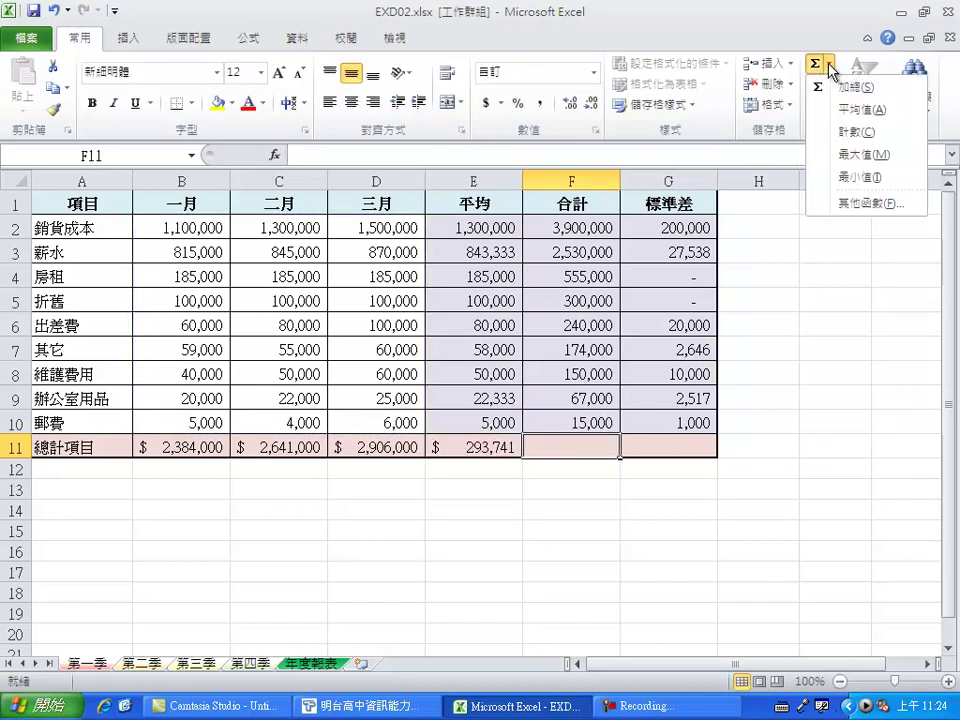
click(850, 87)
mouse_move(178, 228)
mouse_down()
mouse_move(296, 329)
mouse_move(376, 422)
mouse_up()
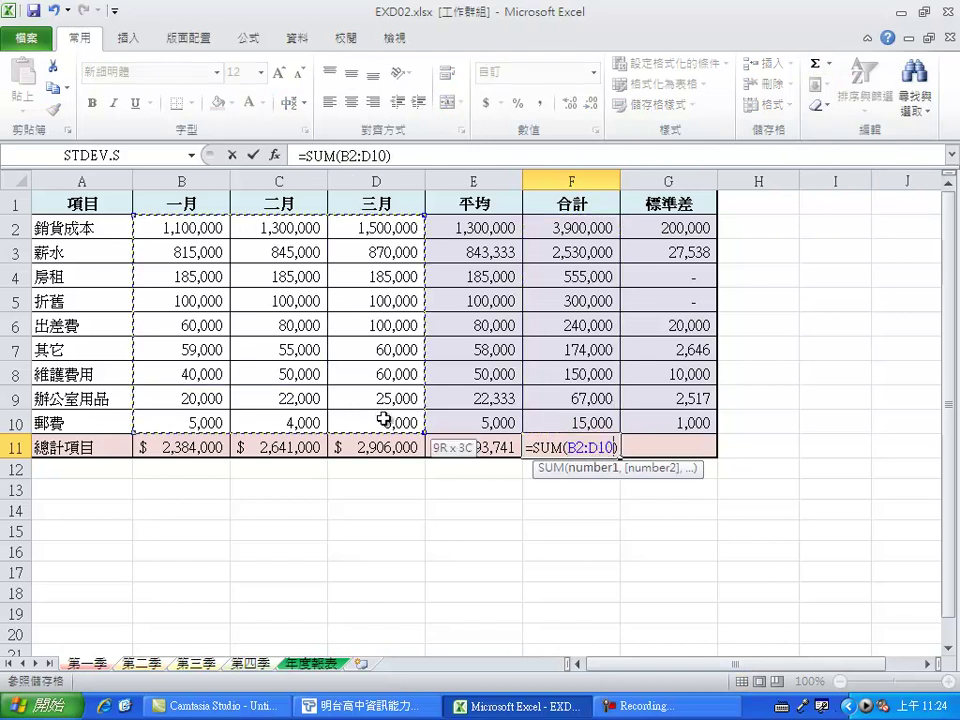
click(255, 155)
Step: Start a ROUND formula in G11 through Insert Function
click(640, 443)
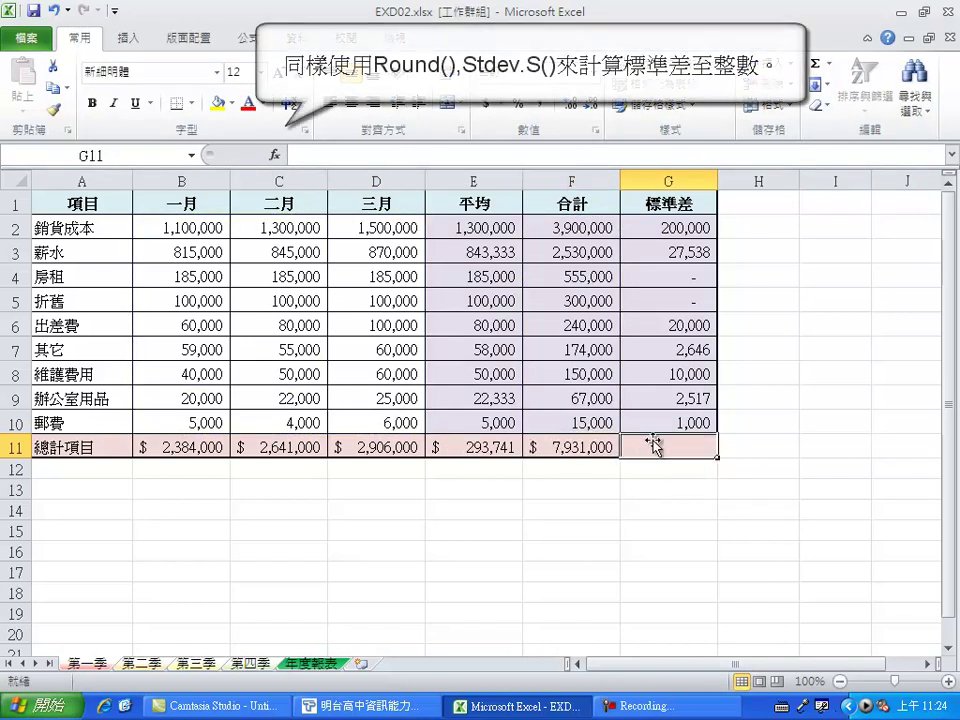
click(275, 156)
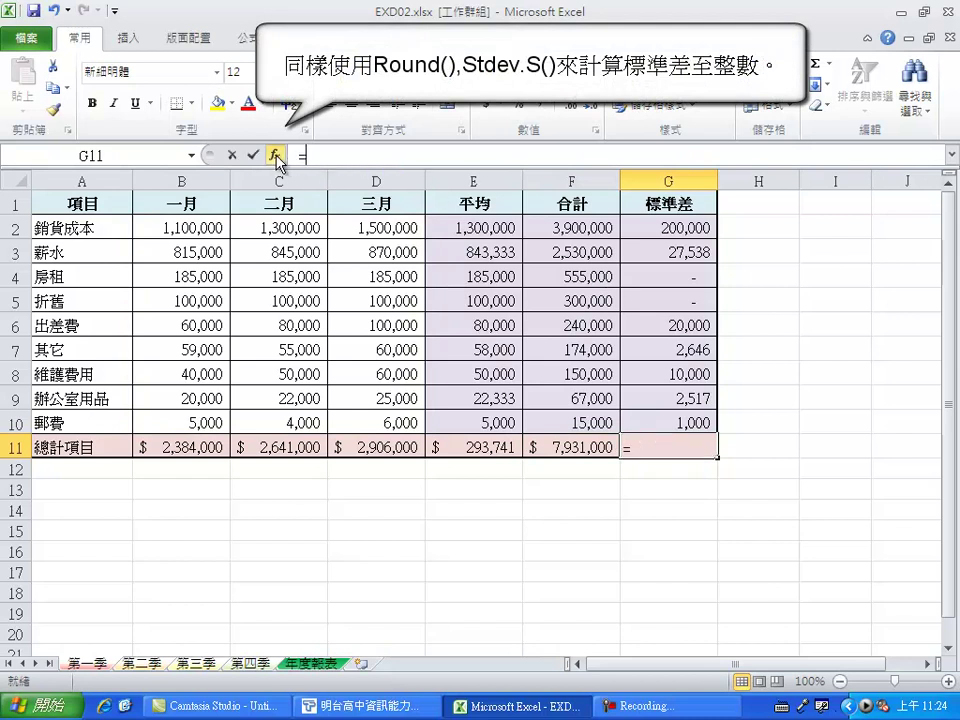
click(205, 394)
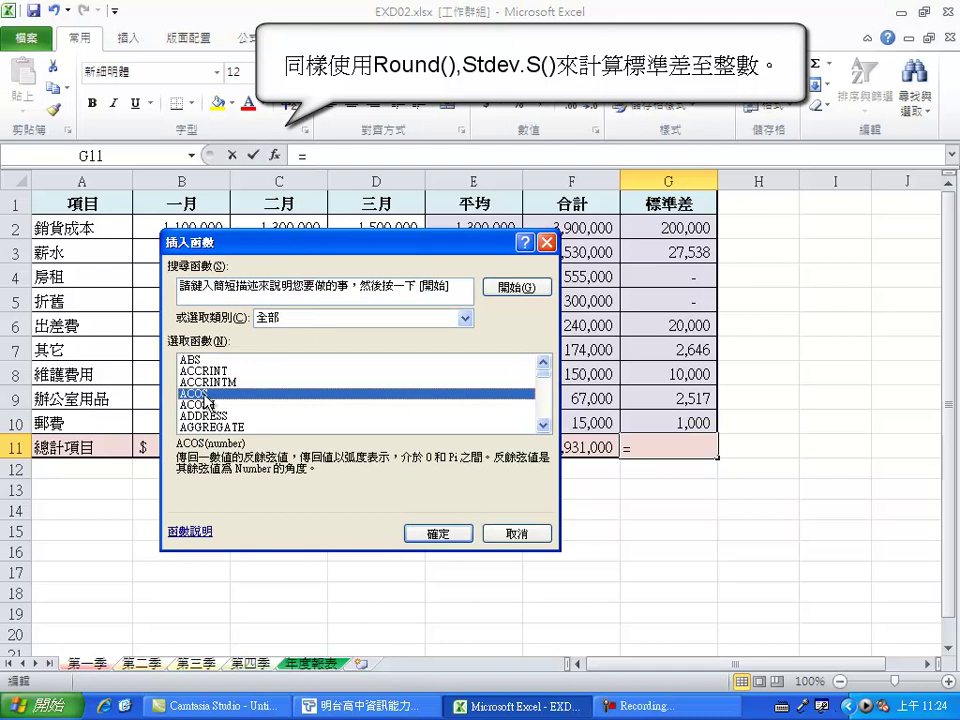
text(rou)
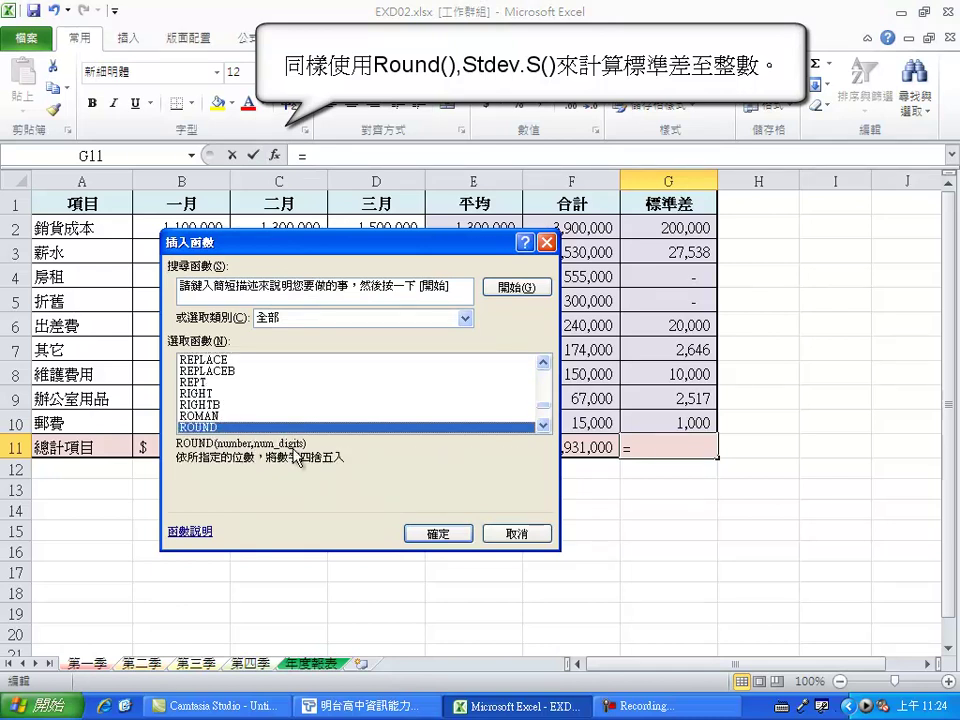
click(456, 532)
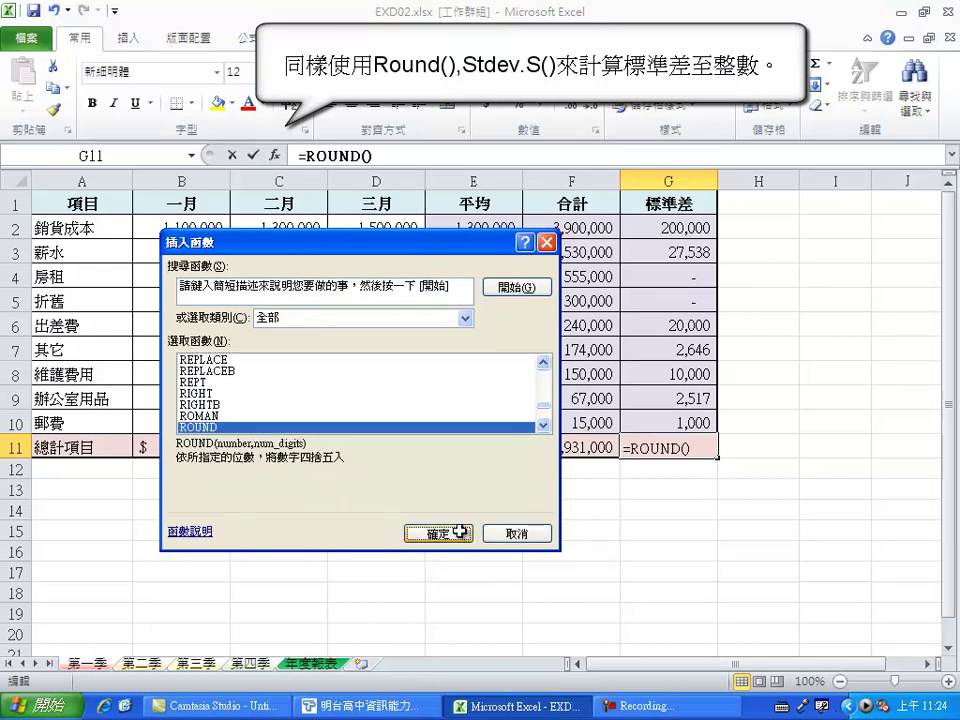
Step: Nest STDEV.S(B2:D10) with 0 decimal places, showing $444,088, then go to 年度報表
click(191, 155)
click(97, 193)
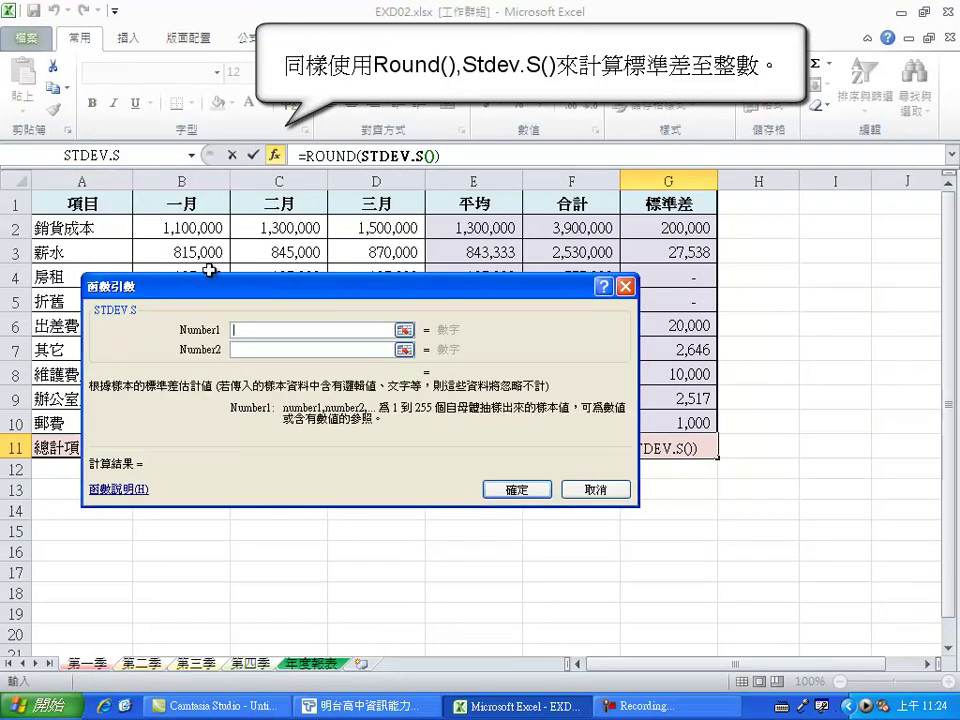
drag(206, 228, 383, 421)
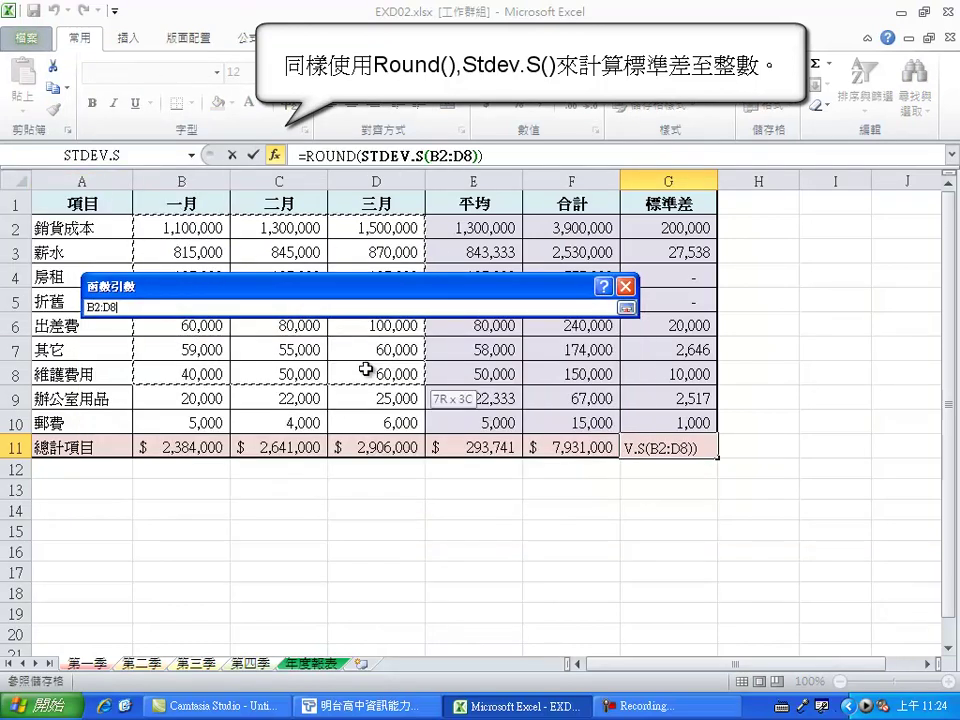
click(323, 155)
click(258, 348)
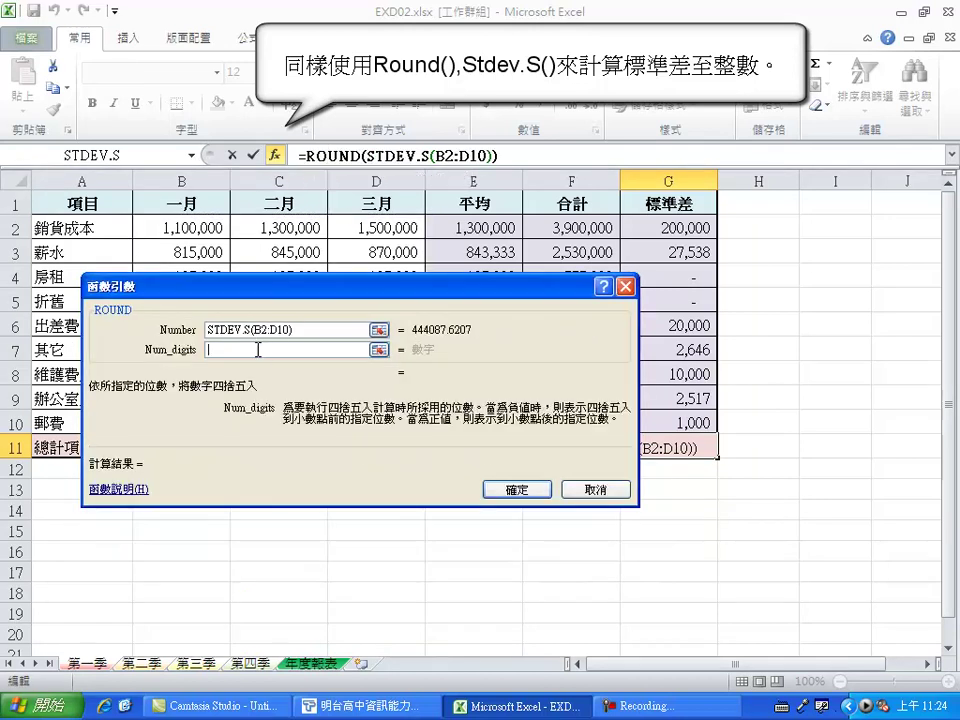
text(0)
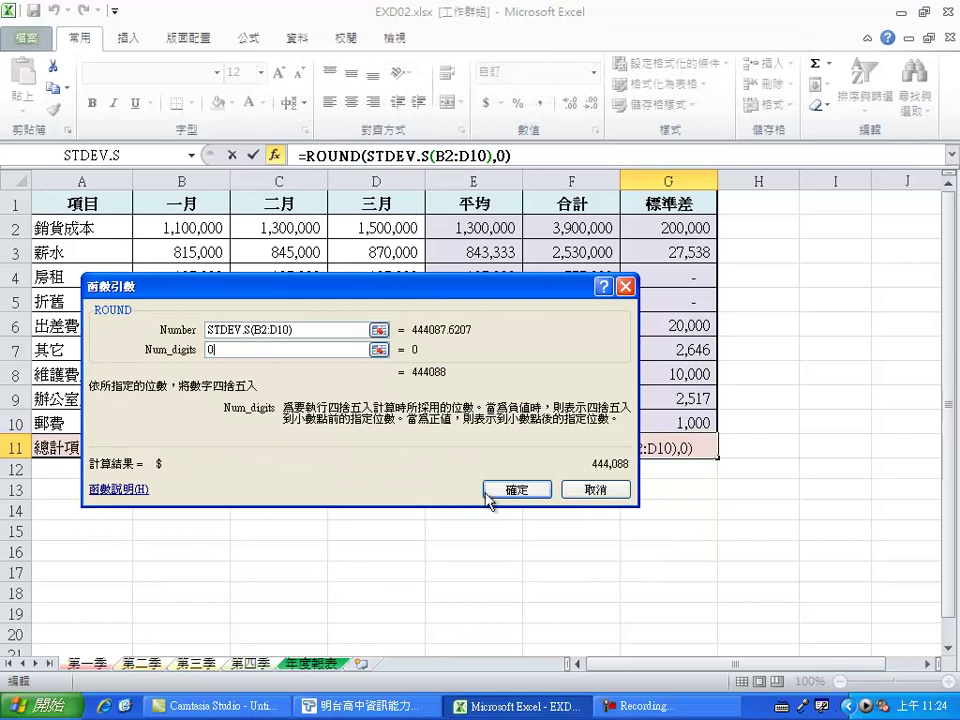
click(517, 489)
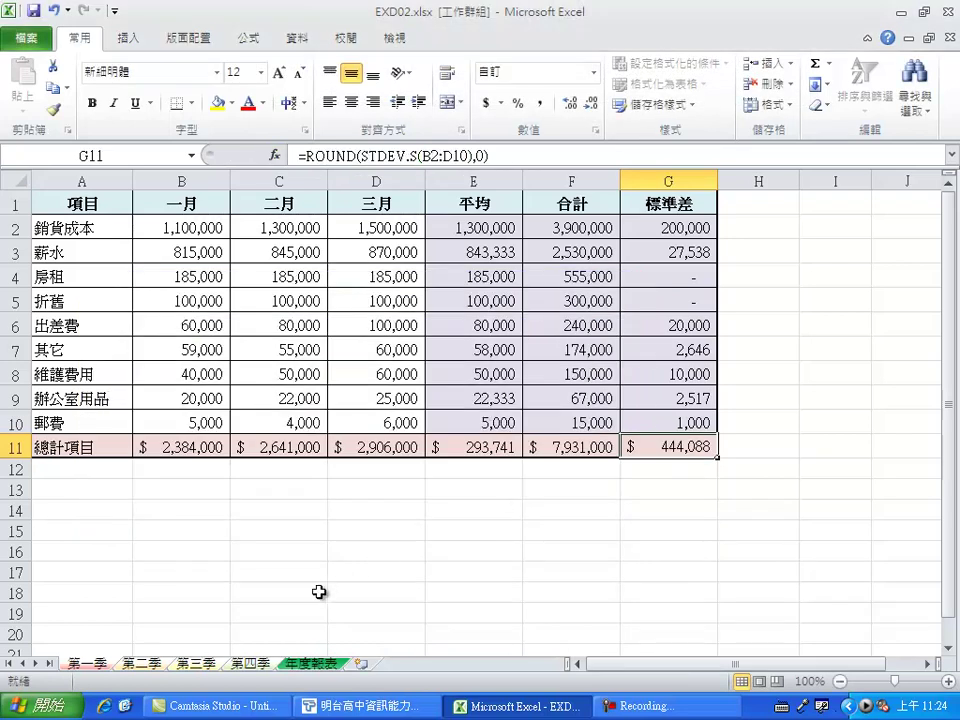
click(302, 664)
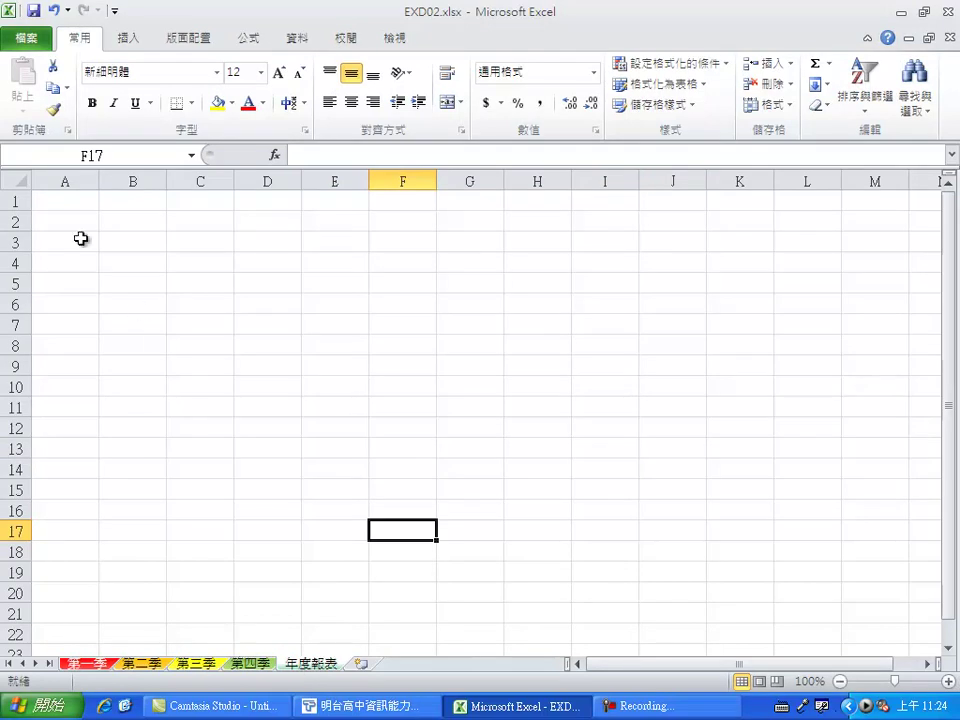
Step: Consolidate into A1, adding 第一季!A1:D11 with top-row, left-column labels and source links
click(61, 203)
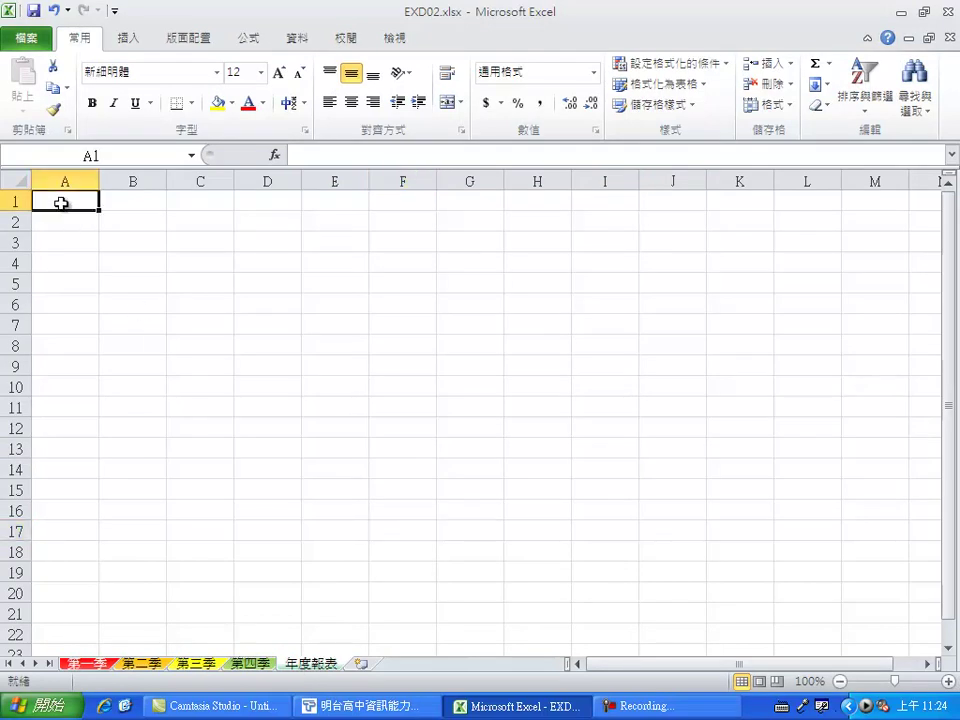
click(301, 40)
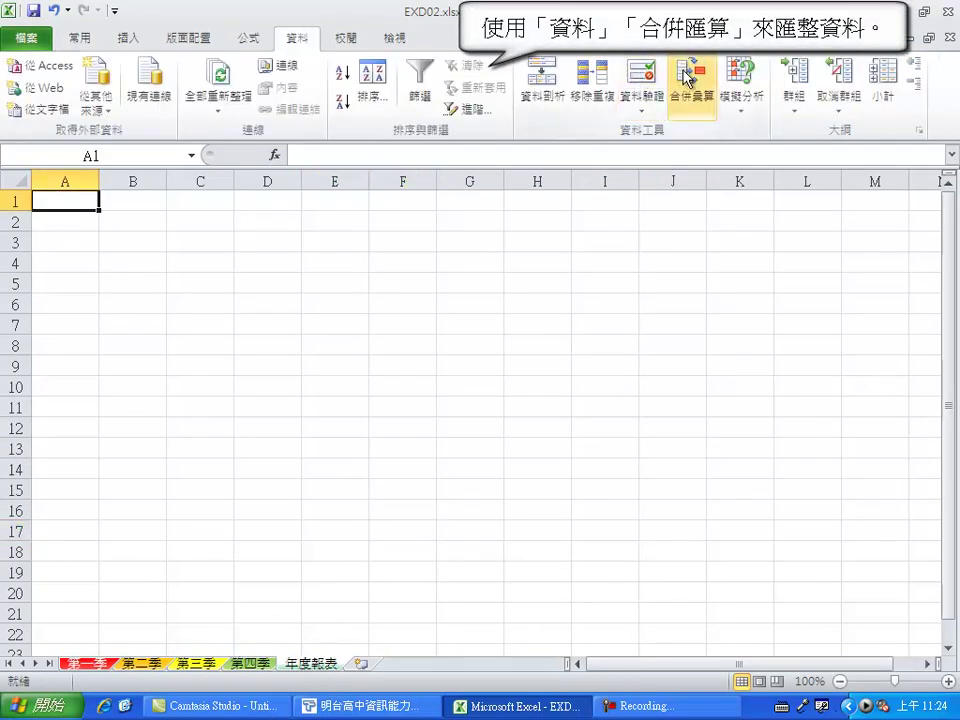
click(688, 78)
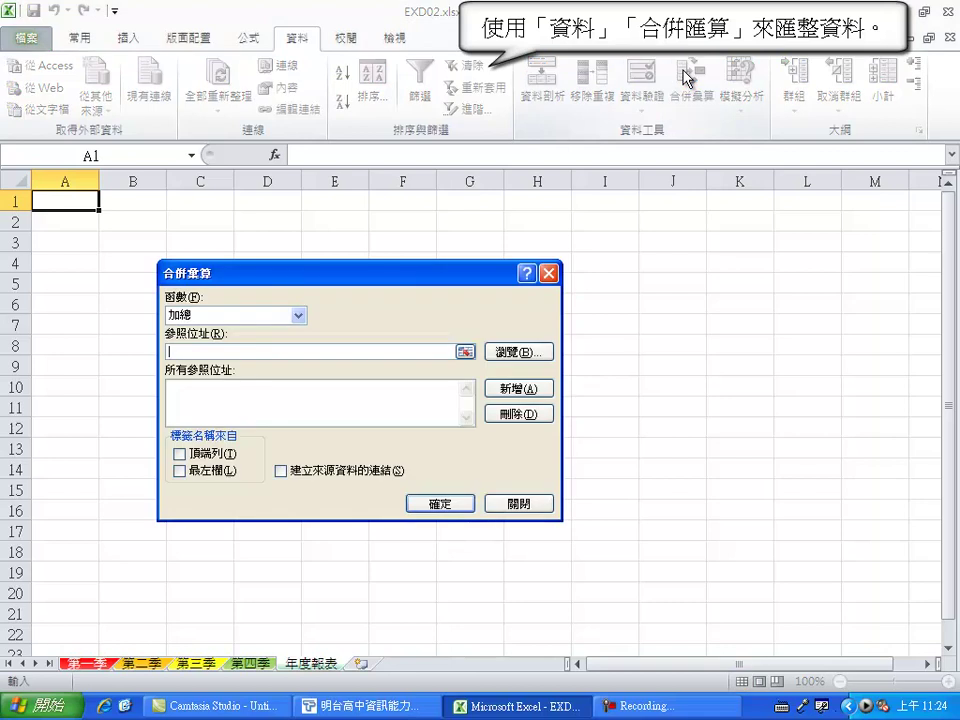
click(90, 663)
drag(79, 199, 362, 441)
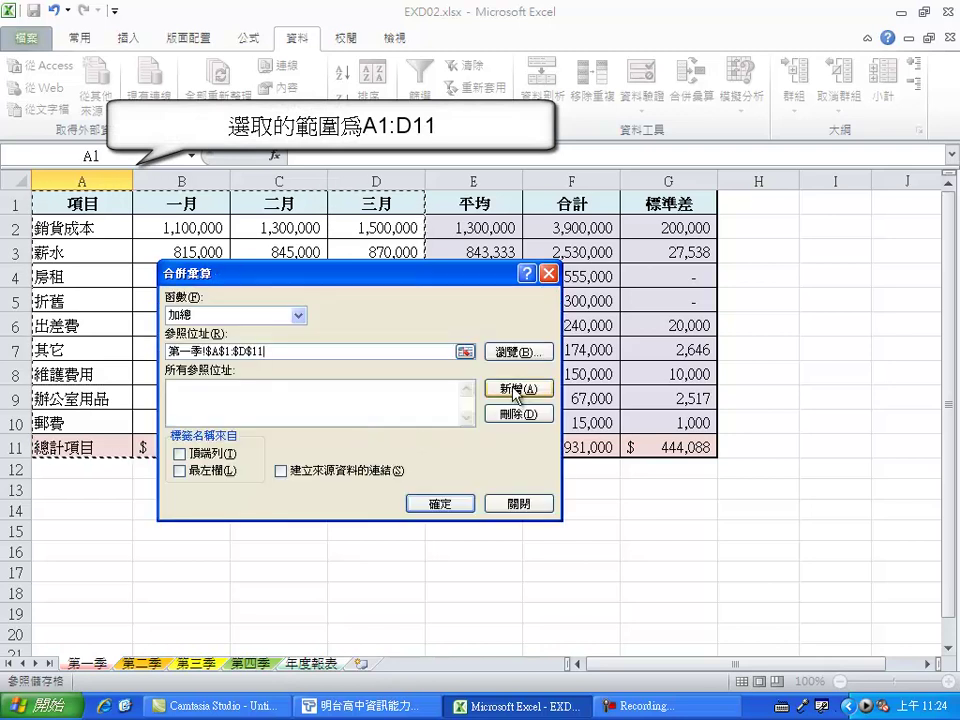
click(515, 390)
click(180, 453)
click(181, 470)
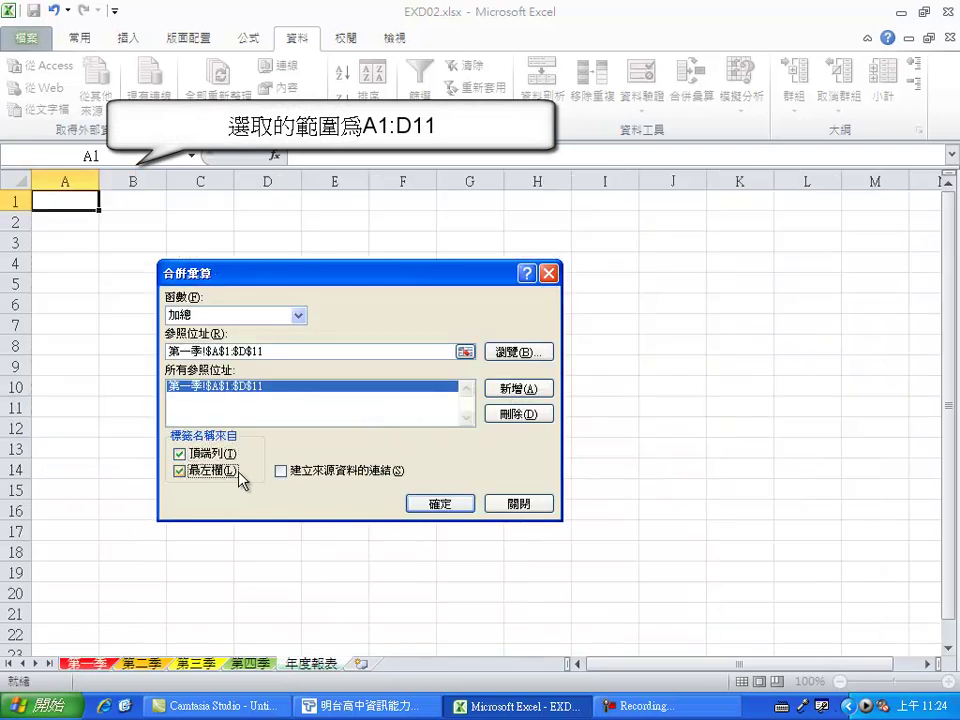
click(280, 470)
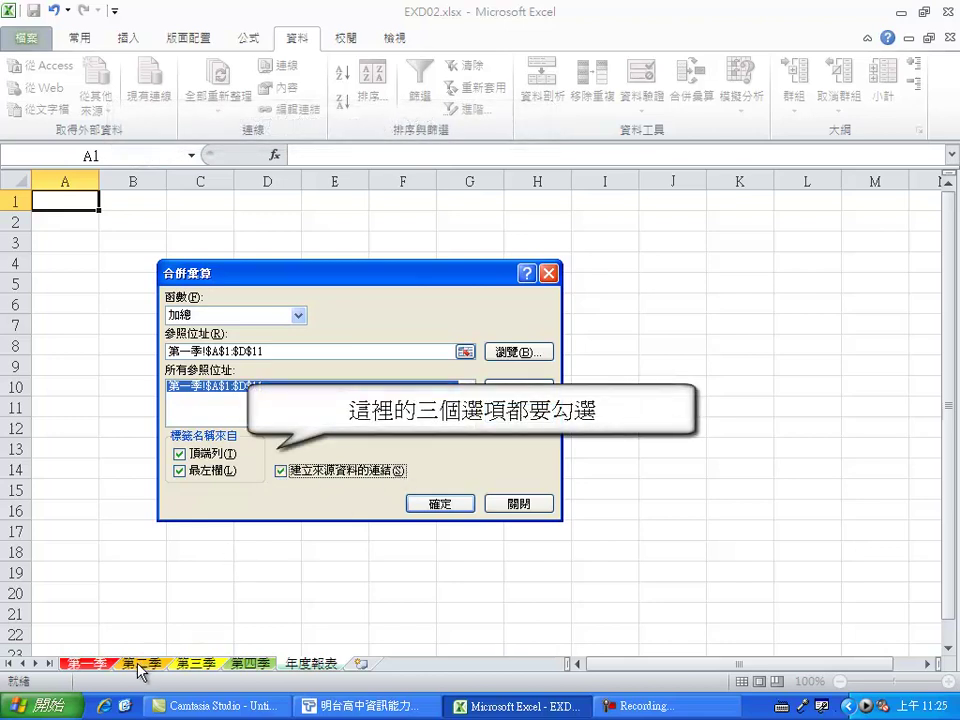
Step: Add the 第二季, 第三季 and 第四季 ranges and run the Sum consolidation
click(87, 663)
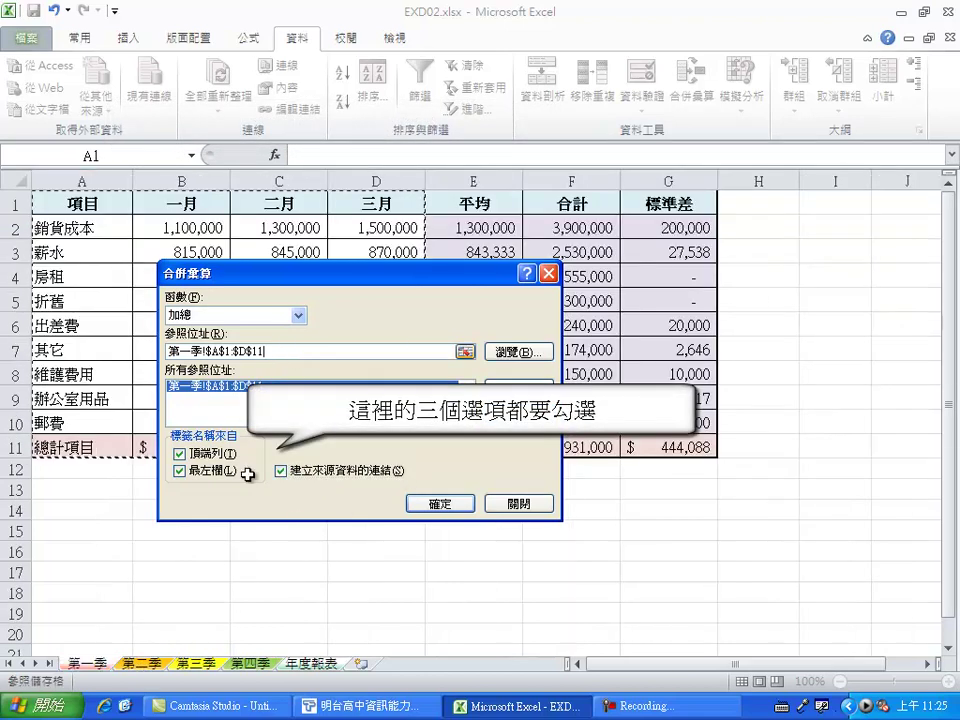
click(143, 663)
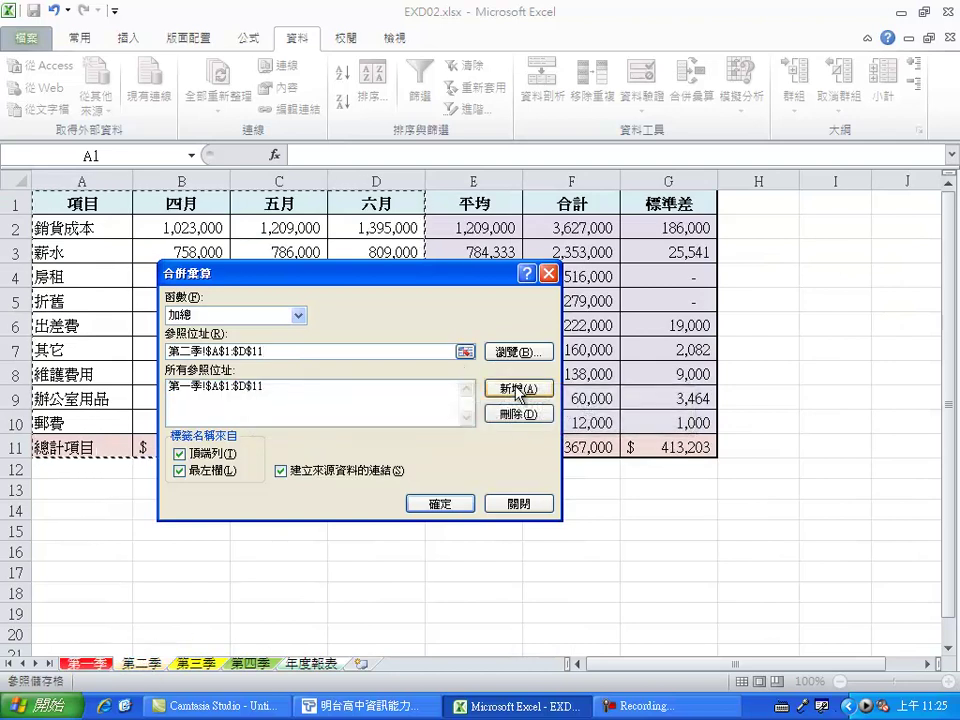
click(522, 389)
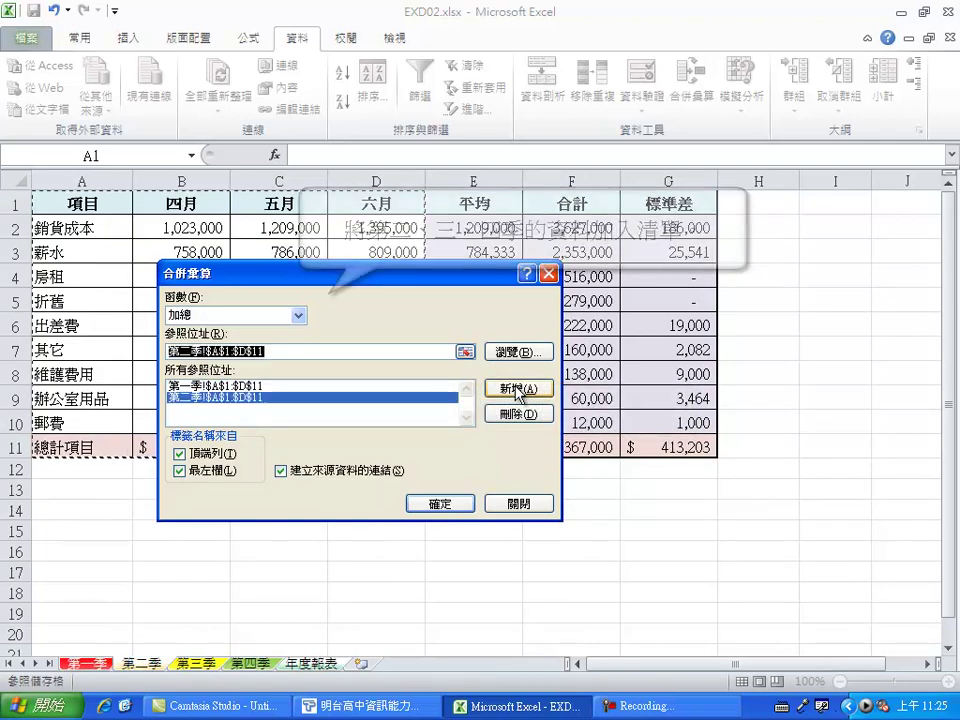
click(196, 663)
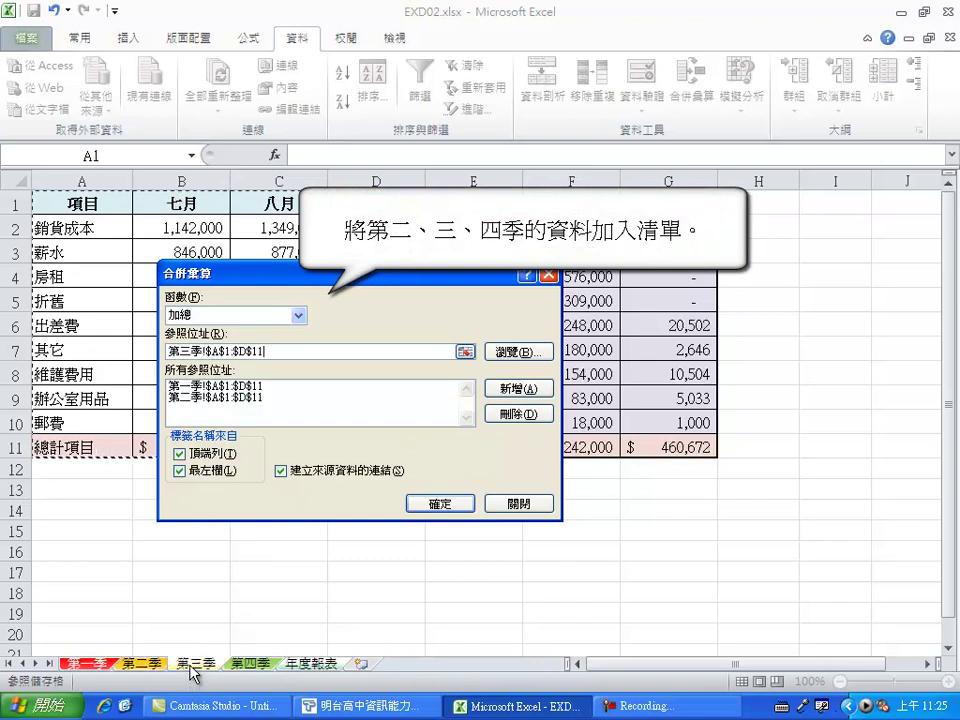
click(504, 395)
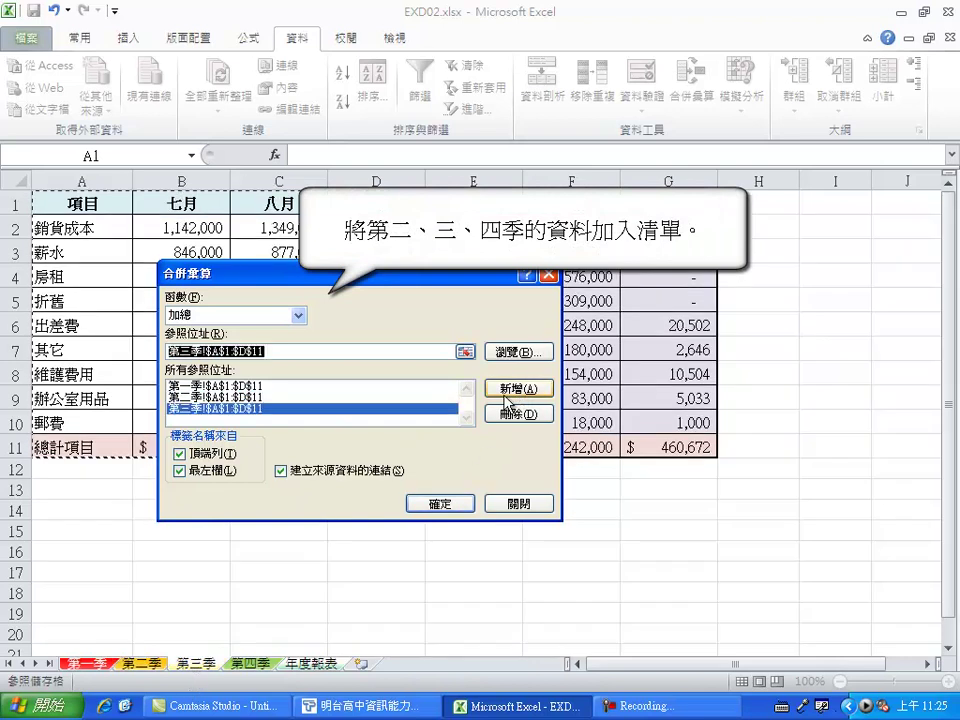
click(251, 664)
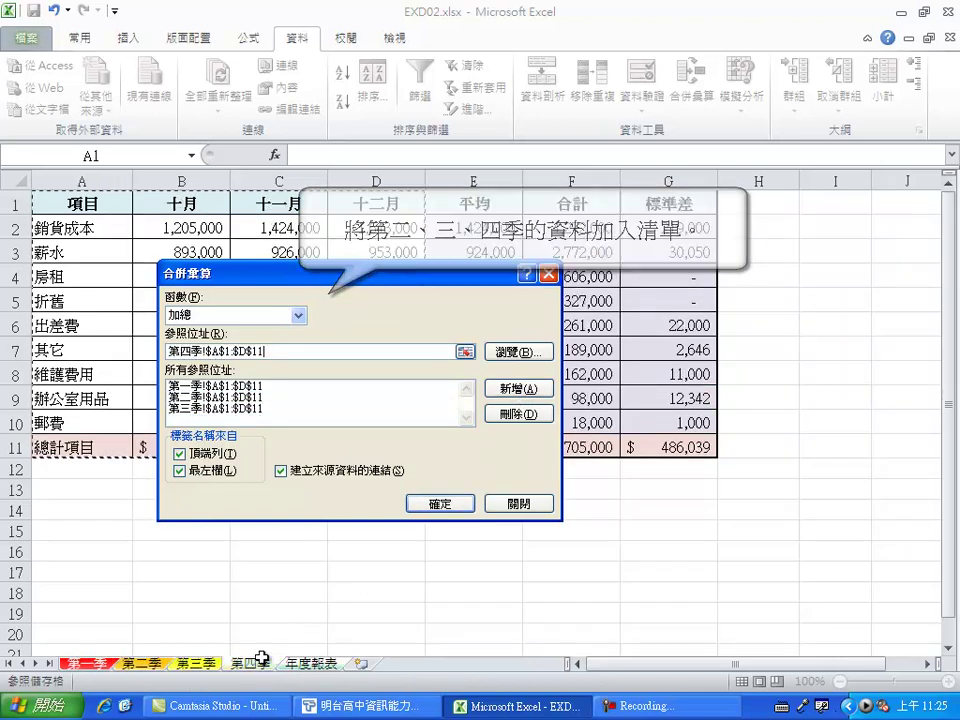
click(514, 390)
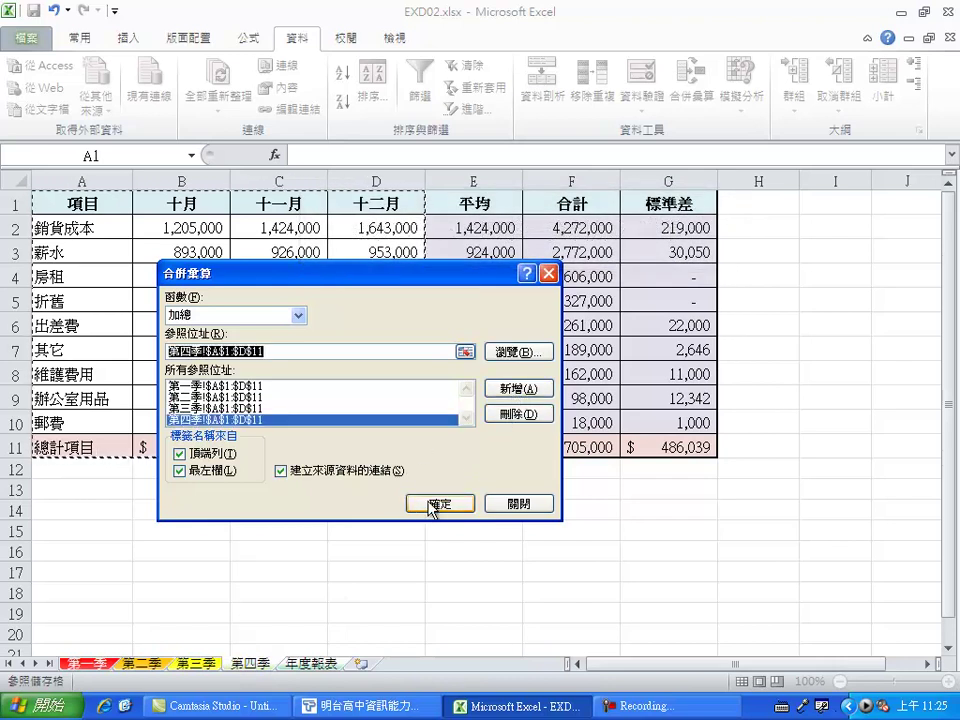
click(429, 503)
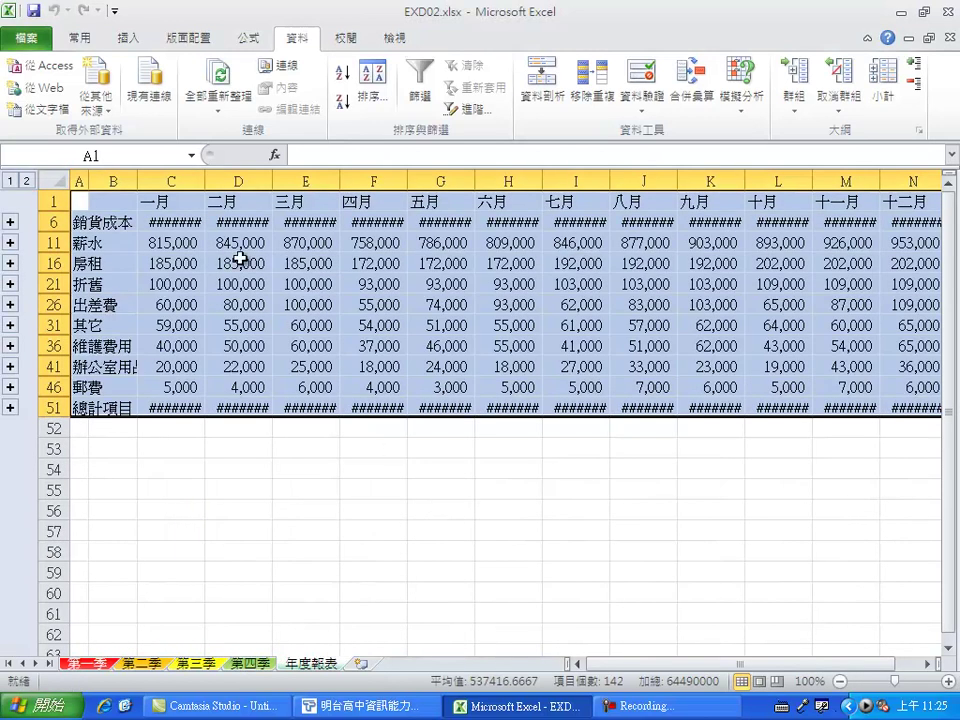
Step: Set columns A through M of 年度報表 to width 11.25
click(122, 180)
right_click(121, 183)
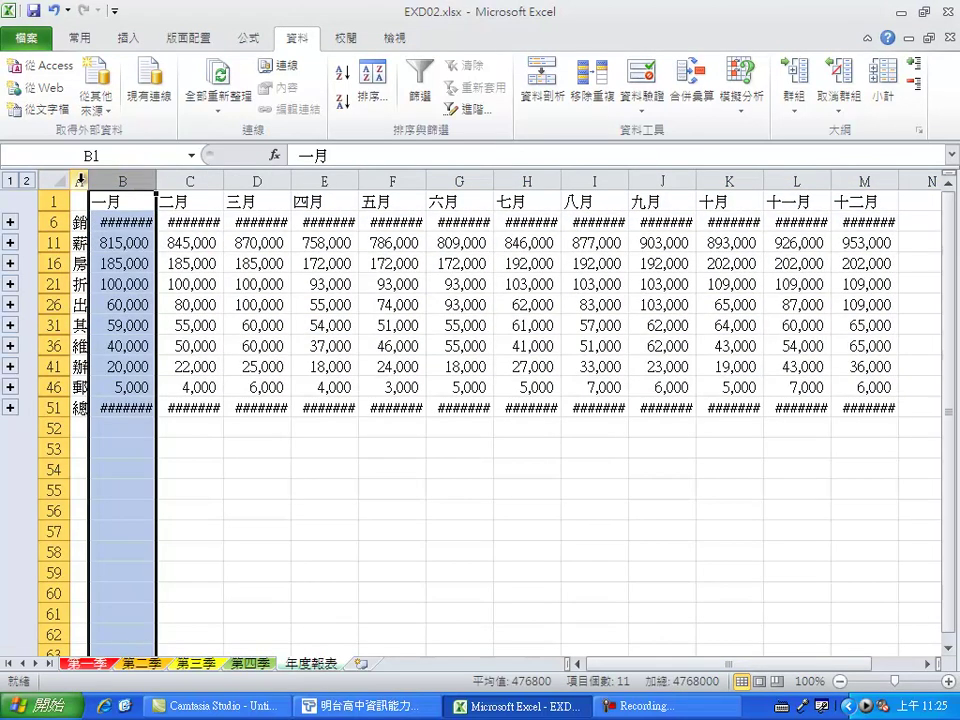
drag(80, 180, 865, 180)
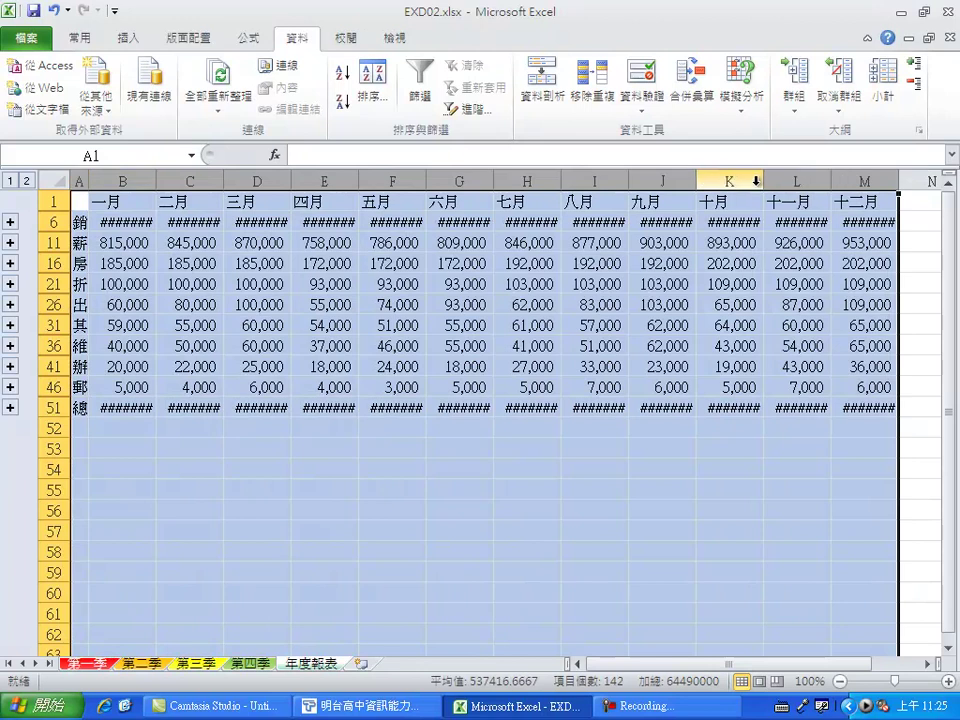
right_click(677, 183)
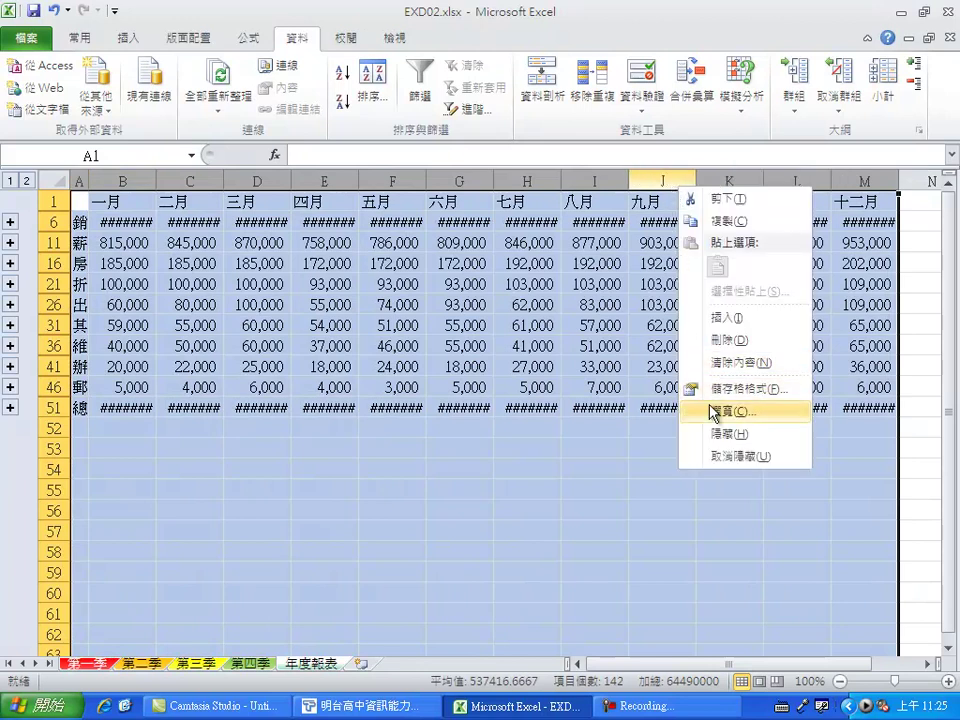
click(713, 412)
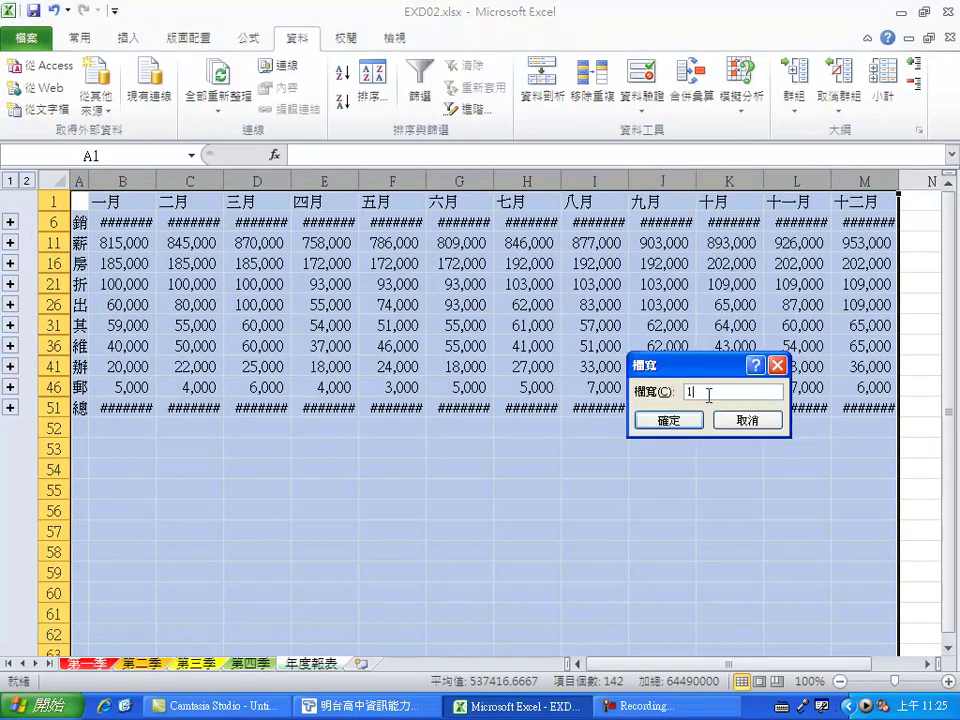
click(690, 425)
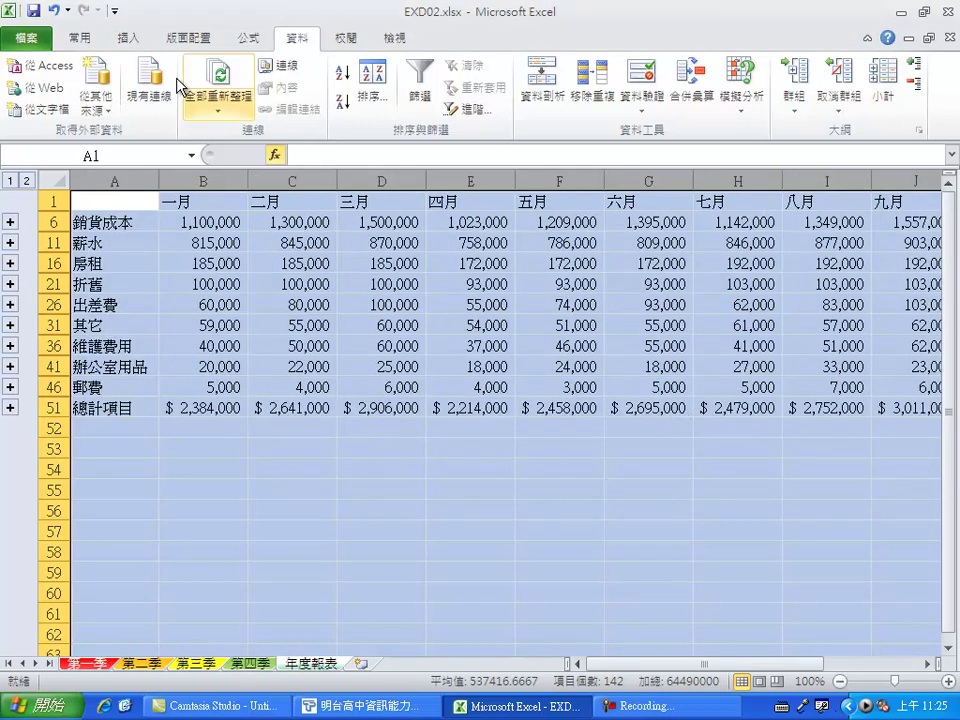
Step: Save a copy of the workbook as EXA02.xlsx in the EX02 folder, replacing the 'D' with 'A' in the name
click(32, 42)
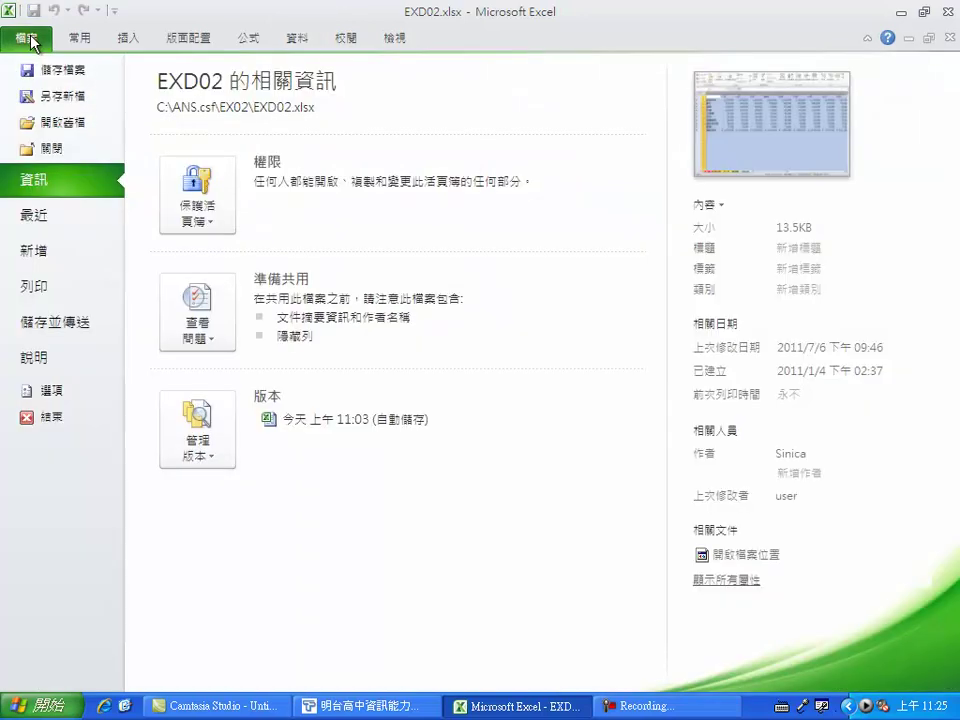
click(58, 97)
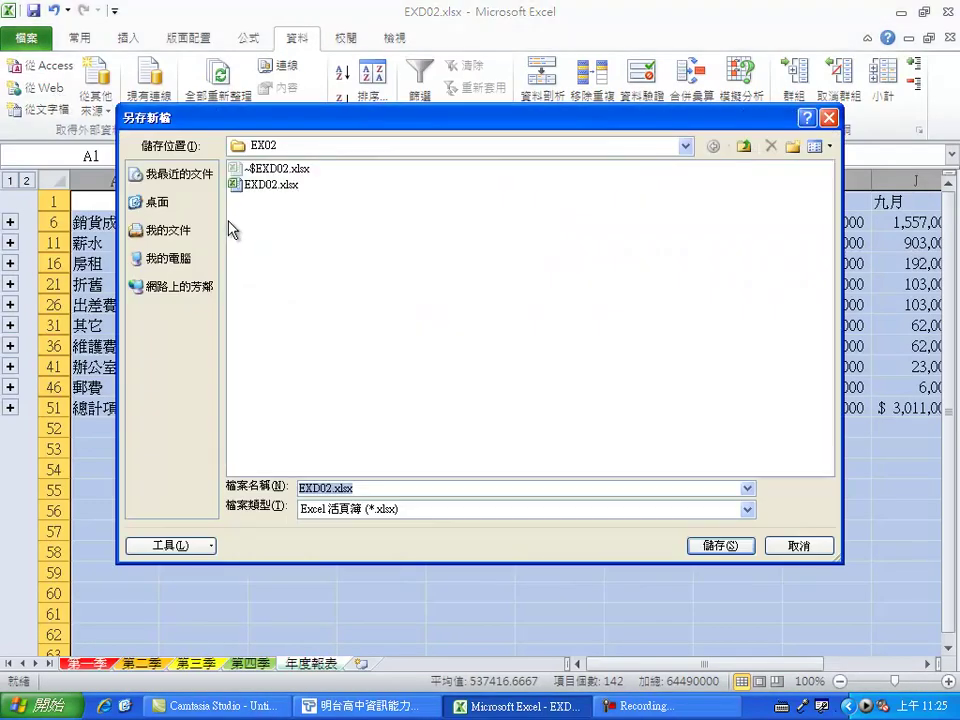
click(318, 487)
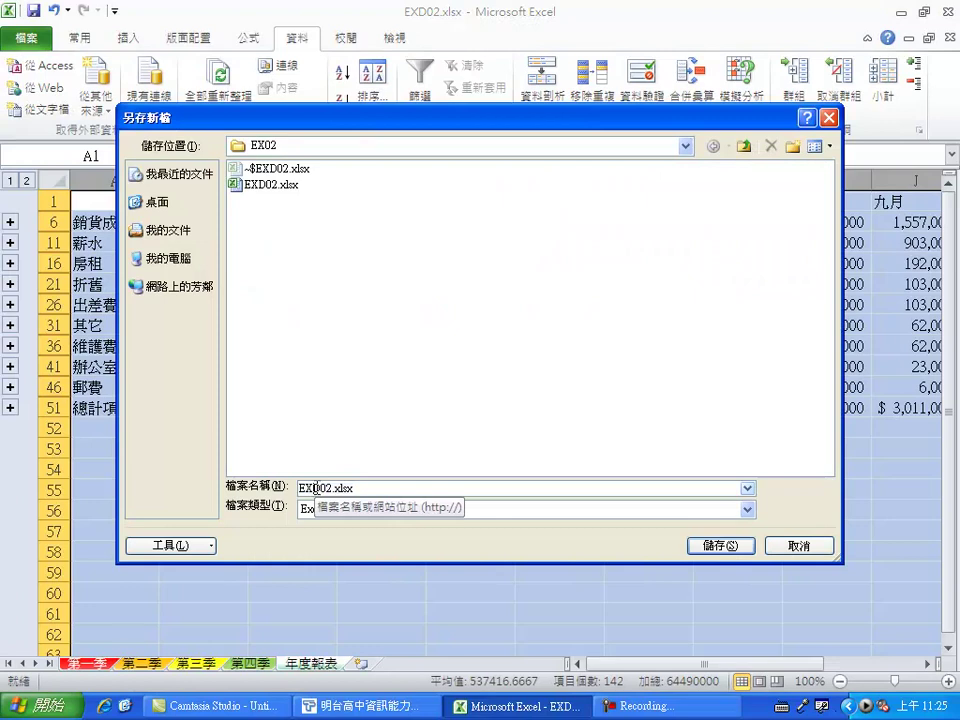
key(BackSpace)
text(A)
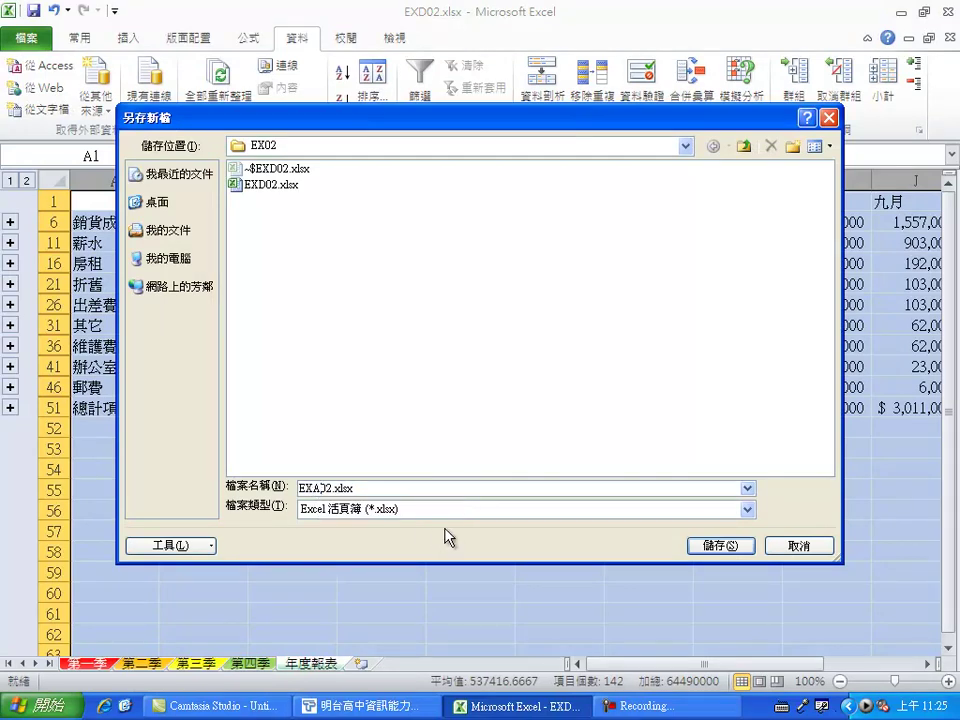
click(706, 544)
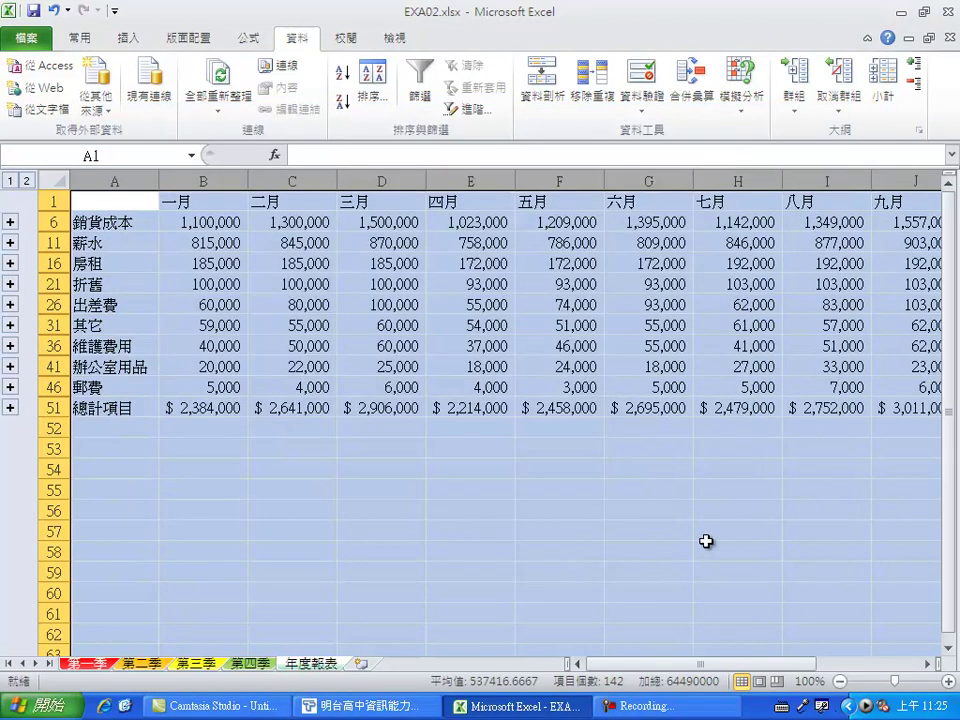